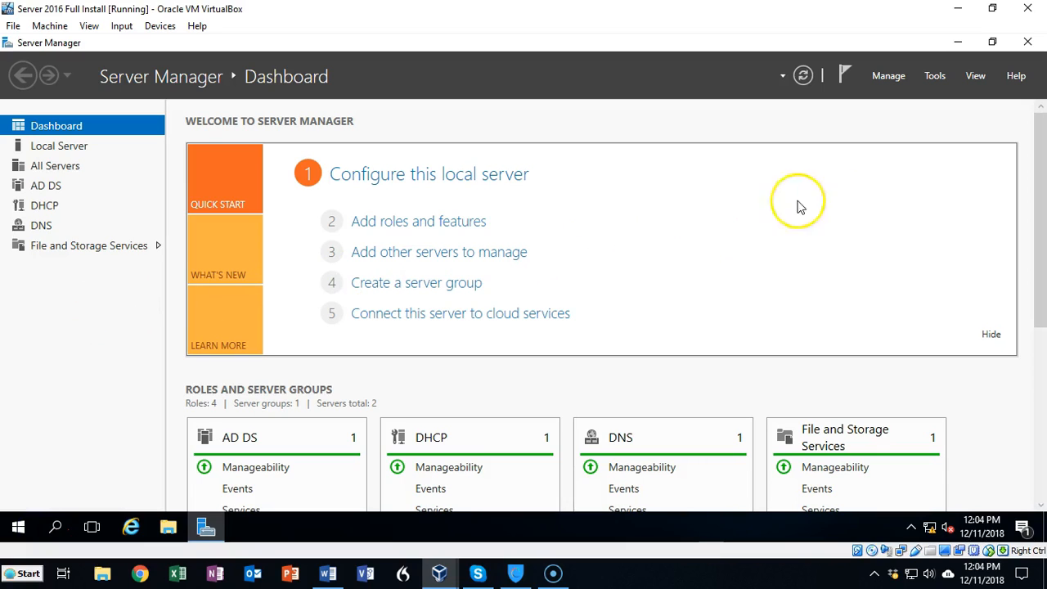
Step: Start adding roles and features with a role-based or feature-based installation on the server DC1.us.syberoffense.com
{"action": "left_click", "coordinate": [891, 76]}
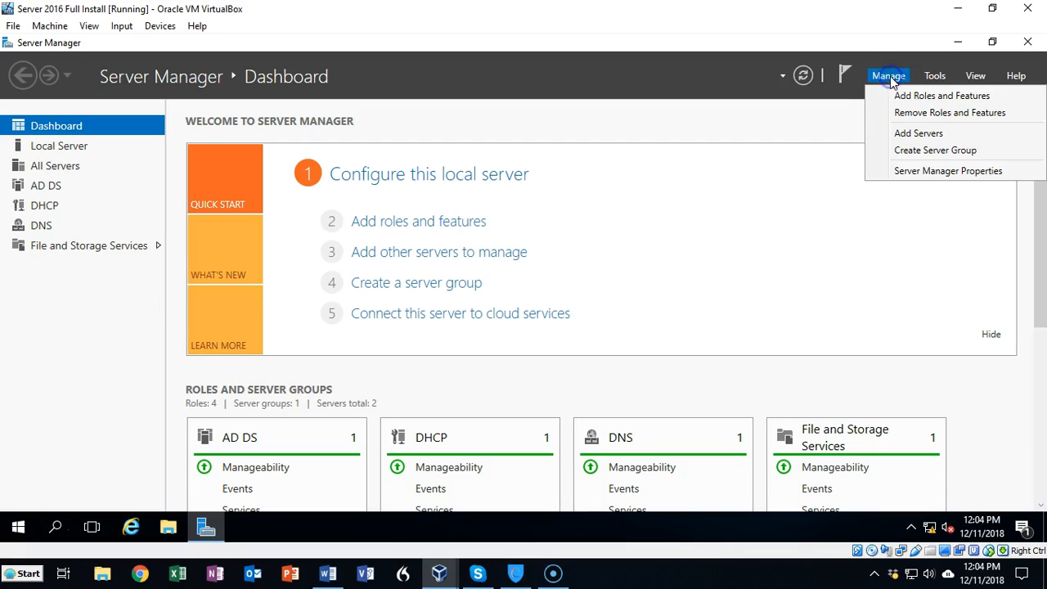
{"action": "left_click", "coordinate": [904, 98]}
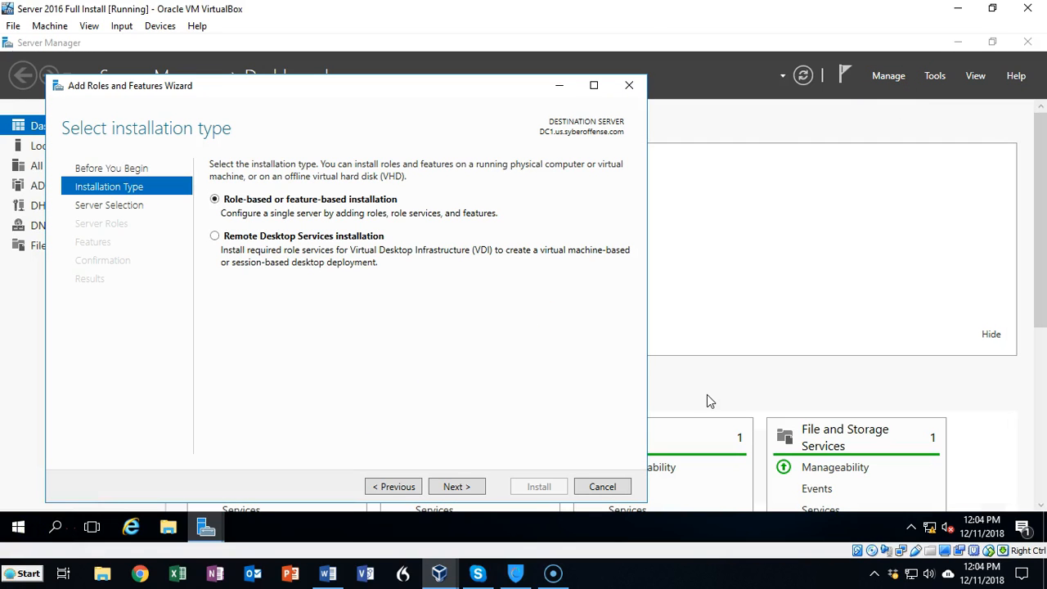
{"action": "left_click", "coordinate": [452, 489]}
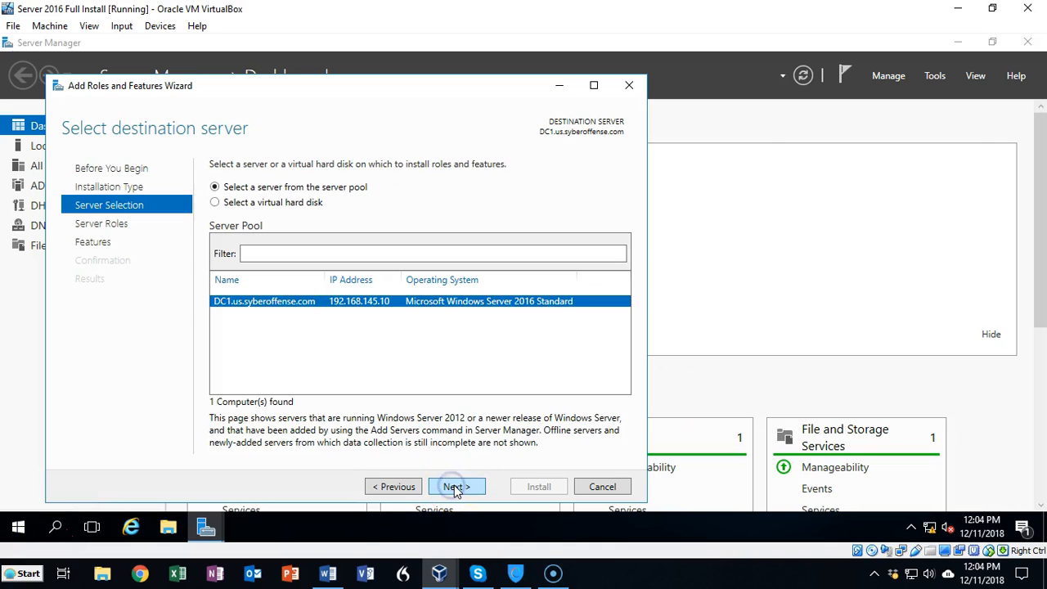
{"action": "left_click", "coordinate": [456, 488]}
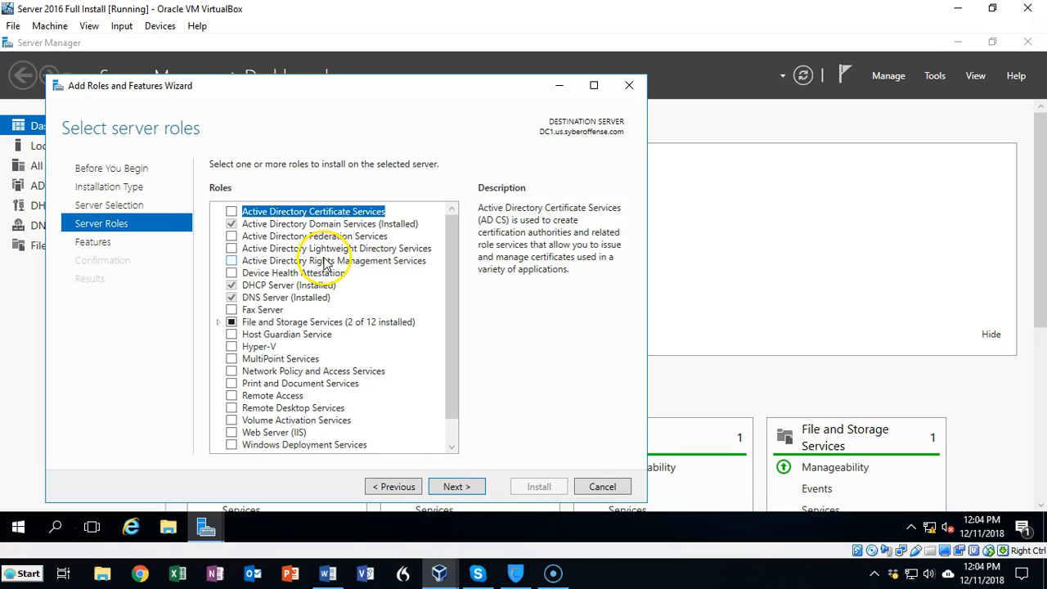
Step: Select the Web Server (IIS) role for installation and add the features it requires
{"action": "scroll", "coordinate": [325, 269], "scroll_direction": "down", "scroll_amount": 1}
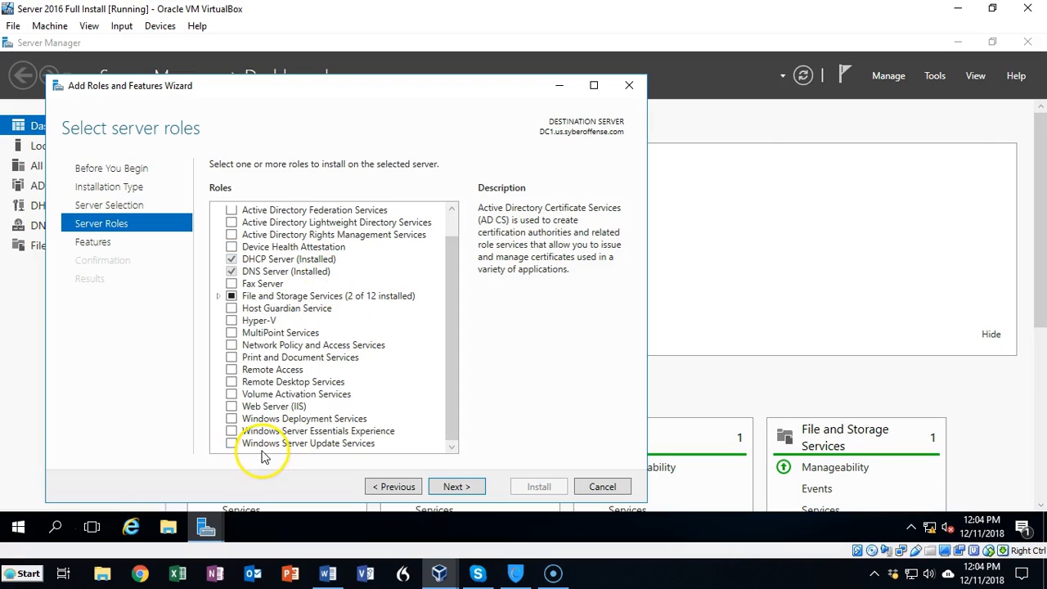
{"action": "left_click", "coordinate": [232, 407]}
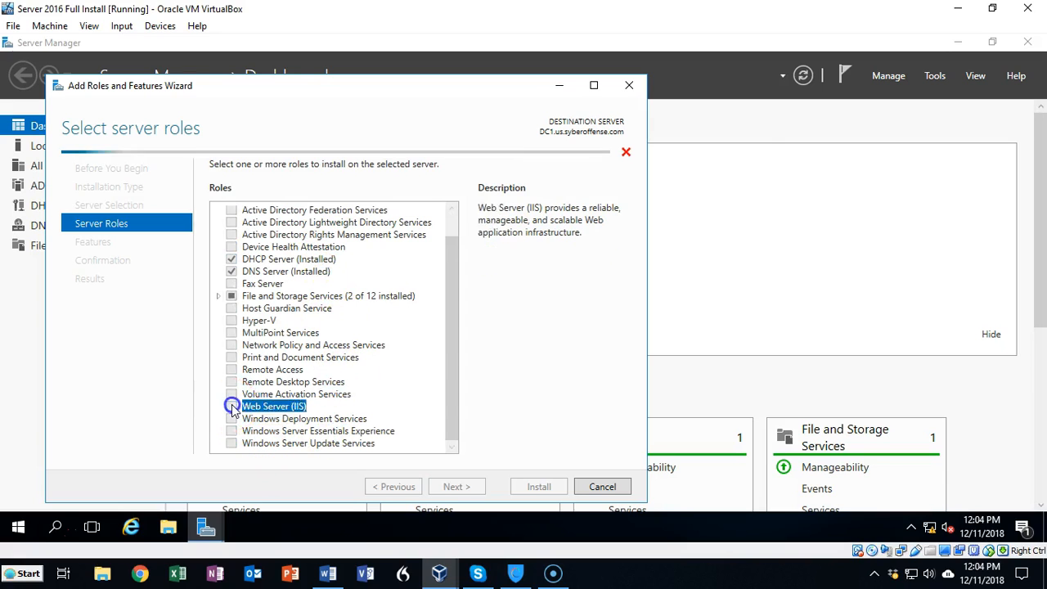
{"action": "left_click", "coordinate": [391, 420]}
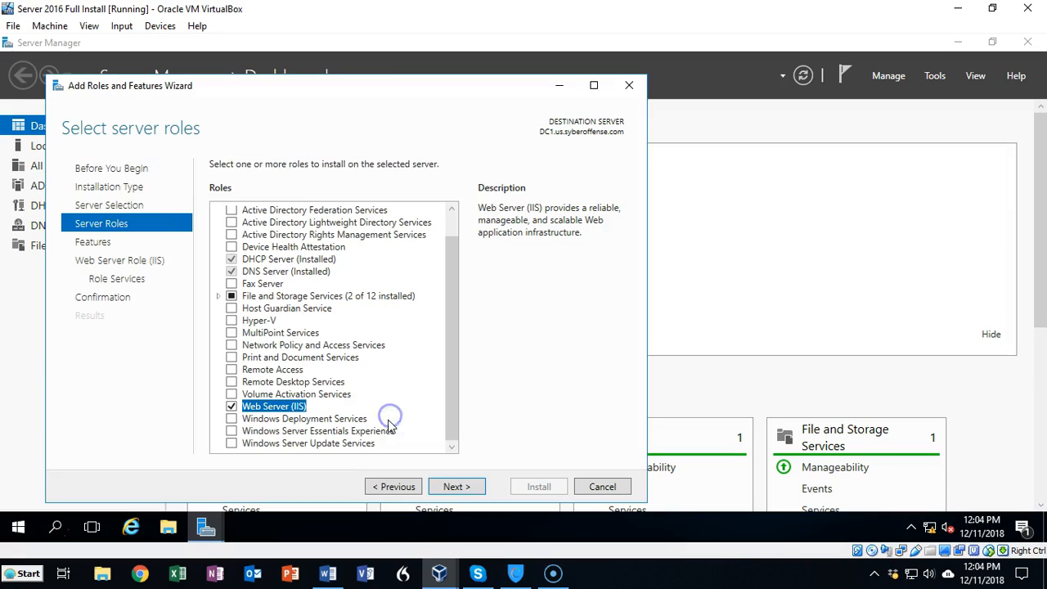
Step: Install the Web Server (IIS) role with the default features and role services, and close the wizard
{"action": "left_click", "coordinate": [455, 487]}
{"action": "left_click", "coordinate": [458, 487]}
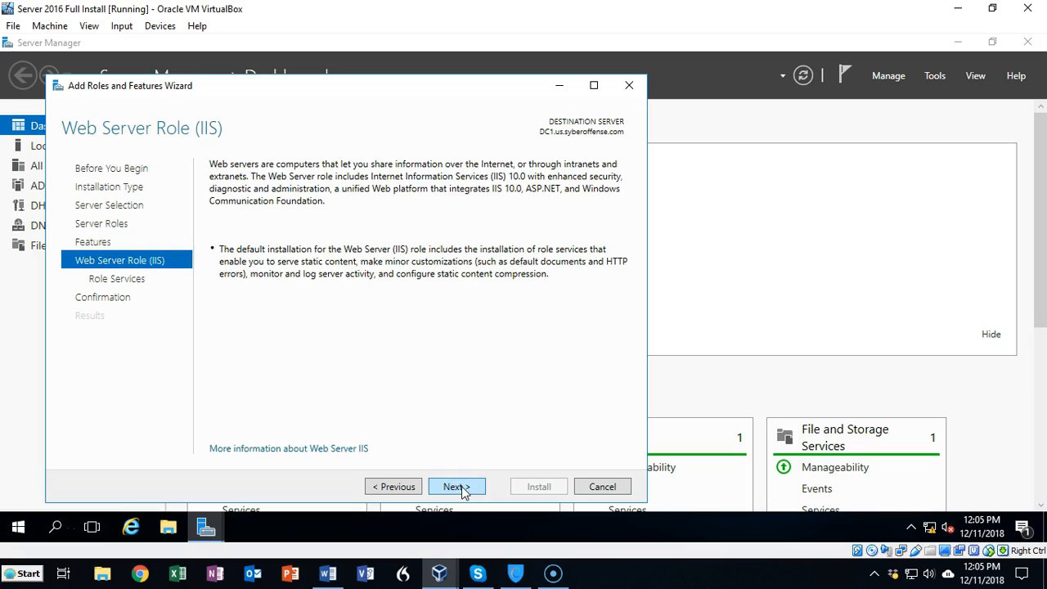
{"action": "left_click", "coordinate": [456, 487]}
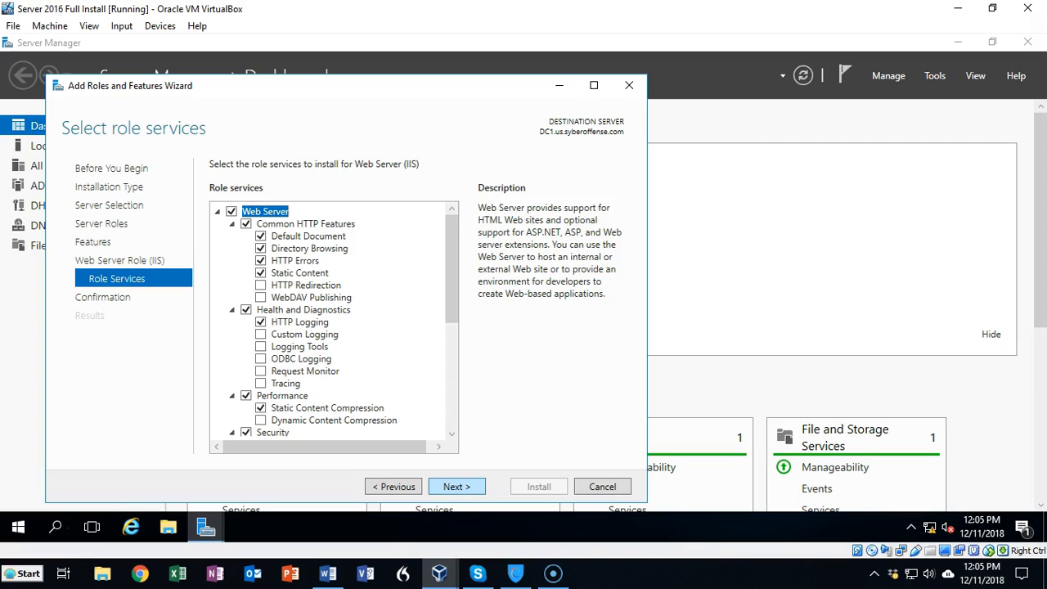
{"action": "left_click", "coordinate": [457, 488]}
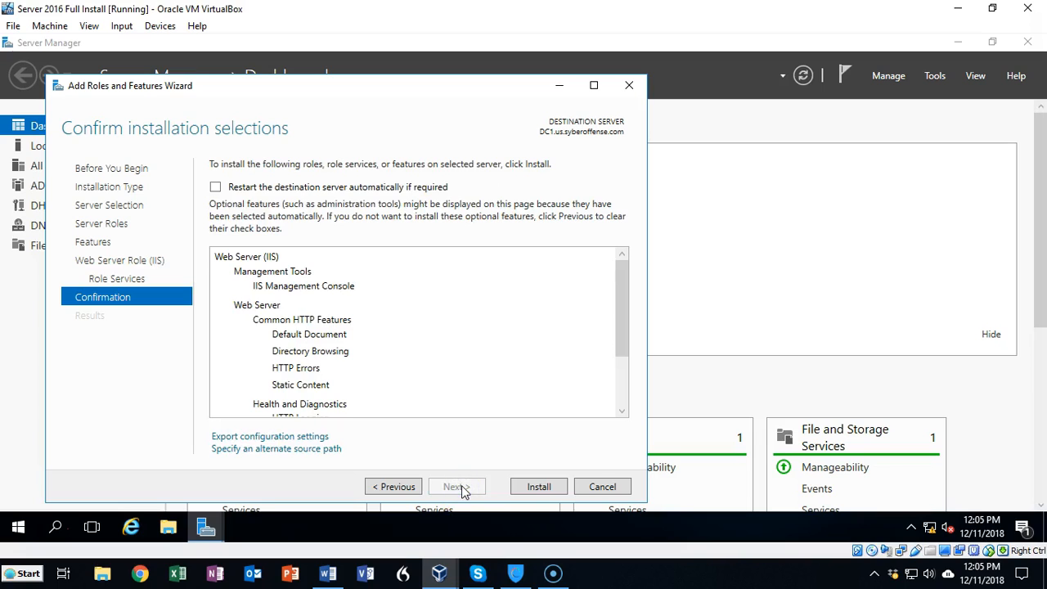
{"action": "left_click", "coordinate": [528, 489]}
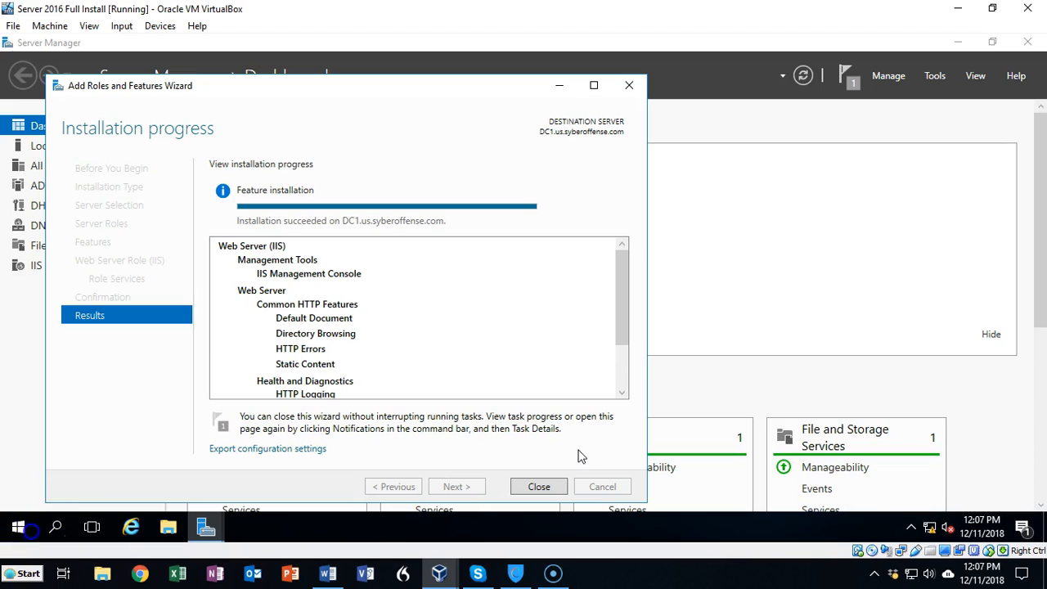
{"action": "left_click", "coordinate": [547, 484]}
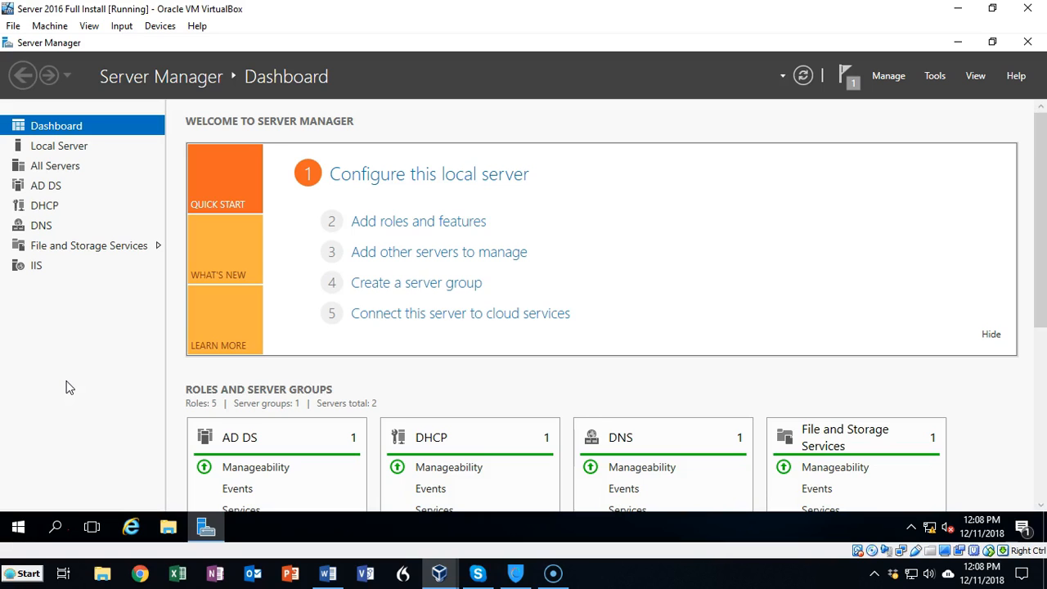
Step: Open Internet Information Services (IIS) Manager and display the Server Certificates feature of the DC1 server
{"action": "left_click", "coordinate": [937, 77]}
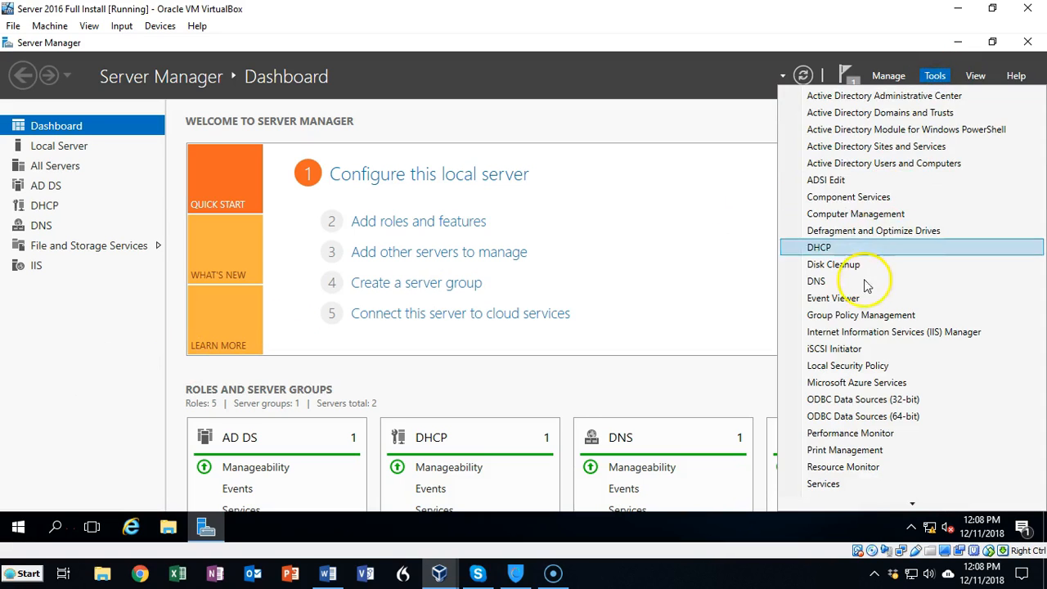
{"action": "left_click", "coordinate": [864, 332]}
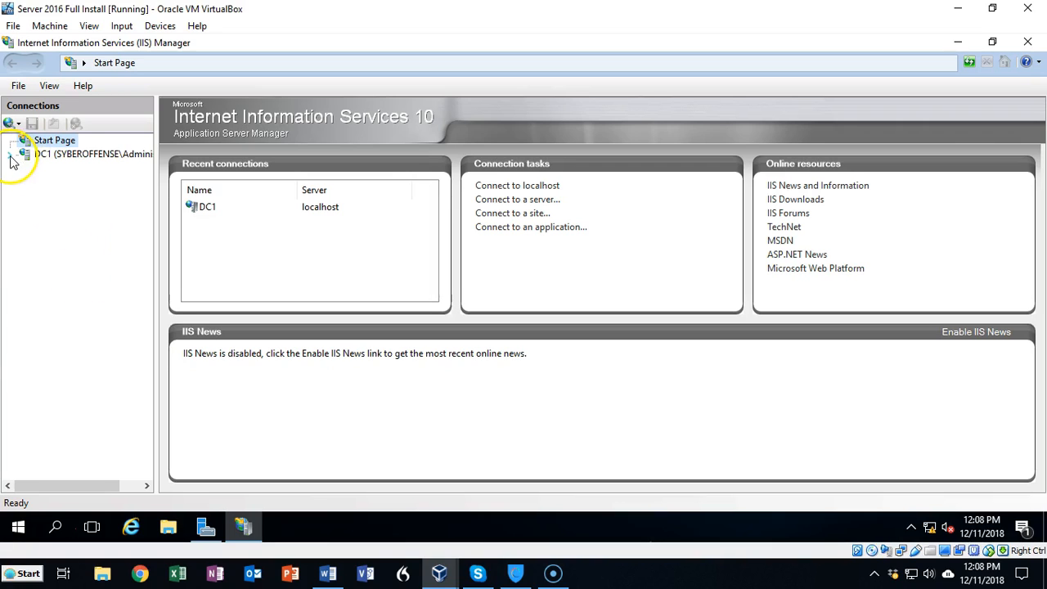
{"action": "left_click", "coordinate": [69, 158]}
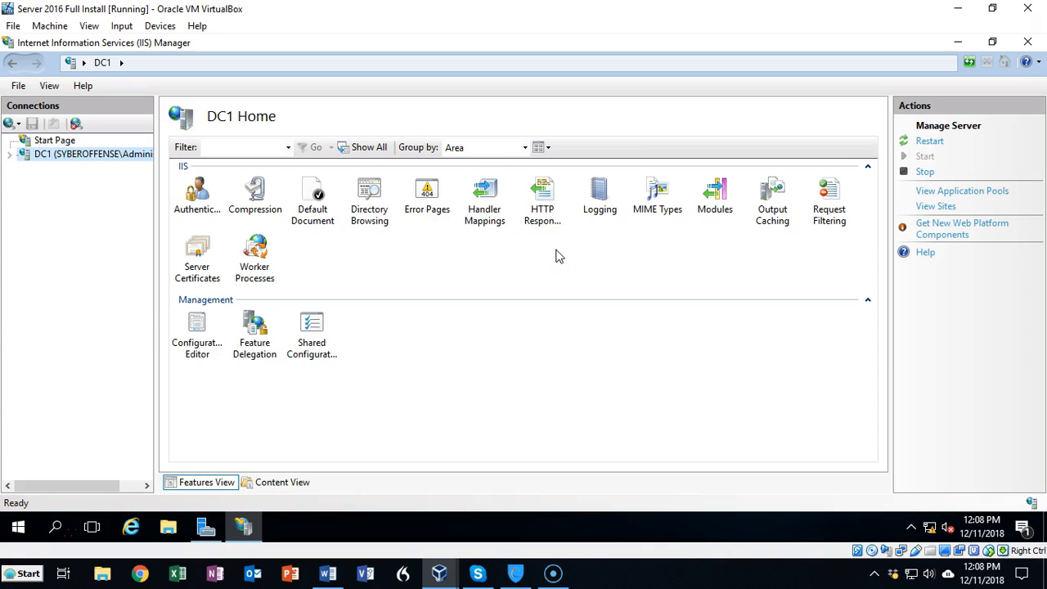
{"action": "left_click", "coordinate": [197, 253]}
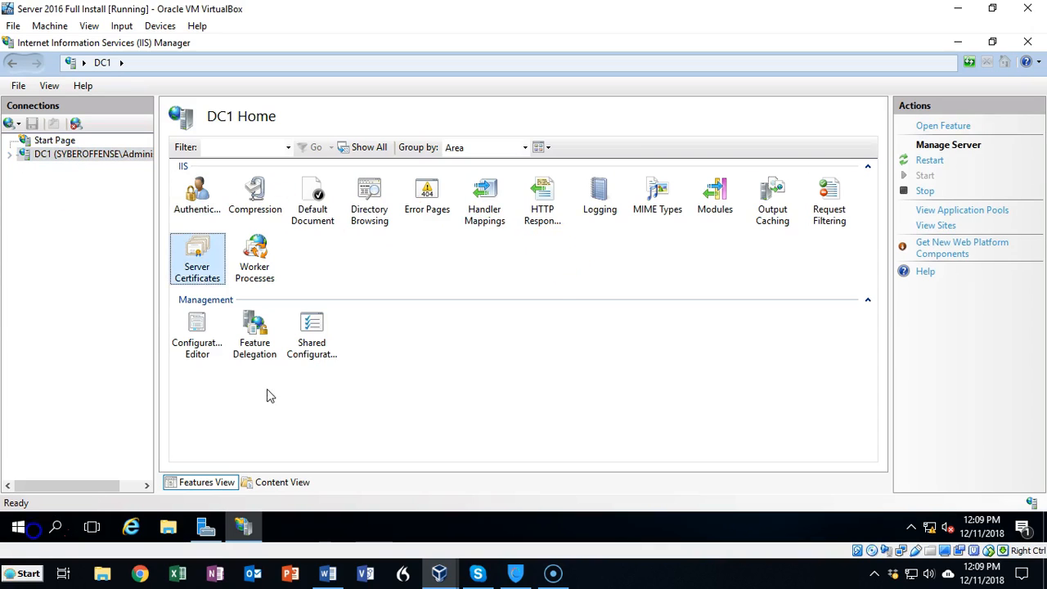
{"action": "double_click", "coordinate": [196, 254]}
{"action": "left_click", "coordinate": [708, 338]}
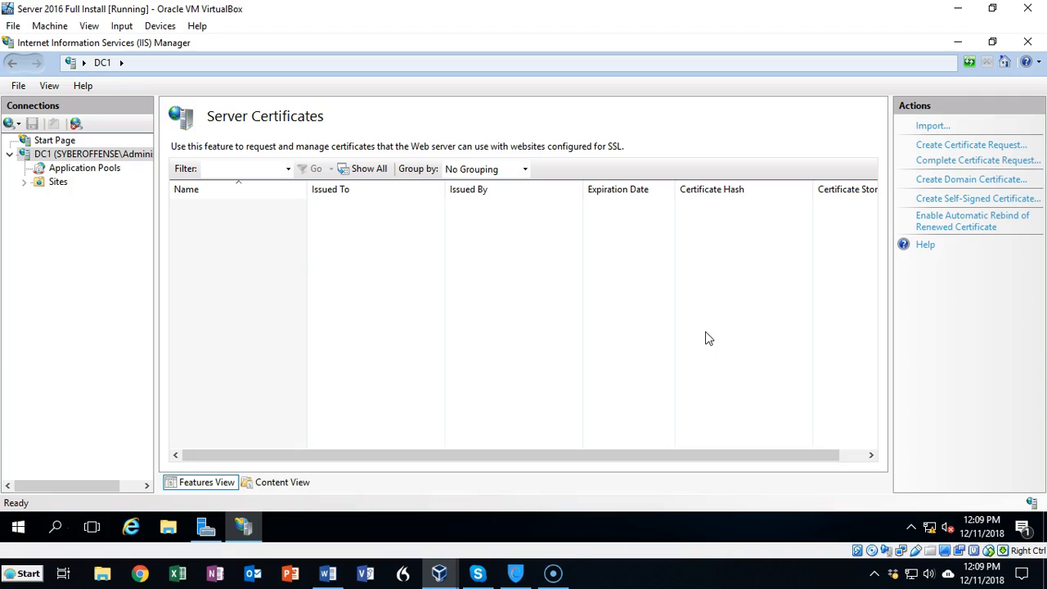
Step: Create a self-signed certificate with the friendly name application_testing in the Personal certificate store and select it
{"action": "left_click", "coordinate": [949, 200]}
{"action": "type", "text": "application_testing"}
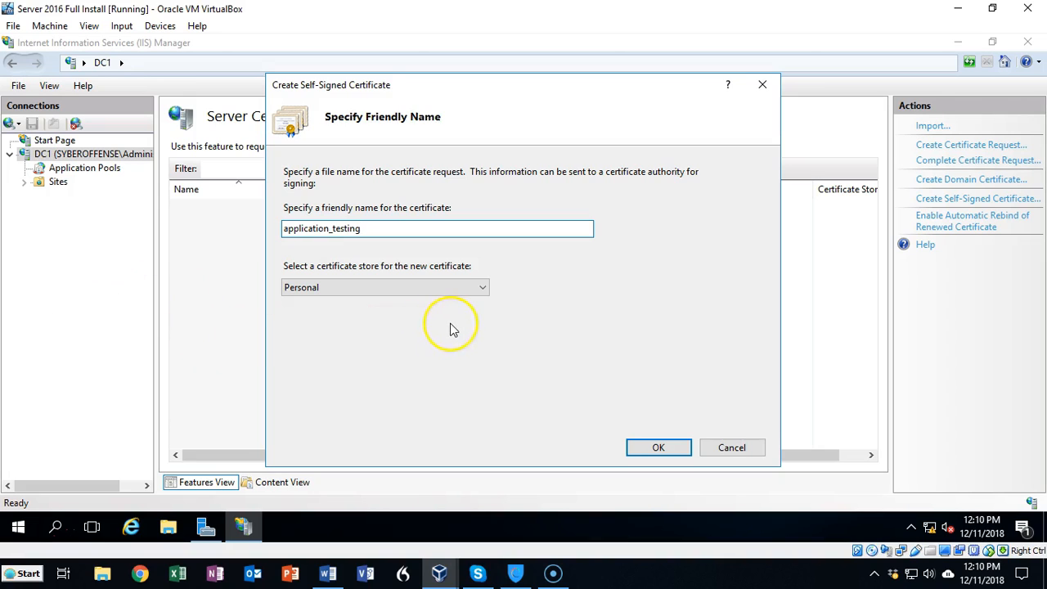
{"action": "left_click", "coordinate": [482, 288]}
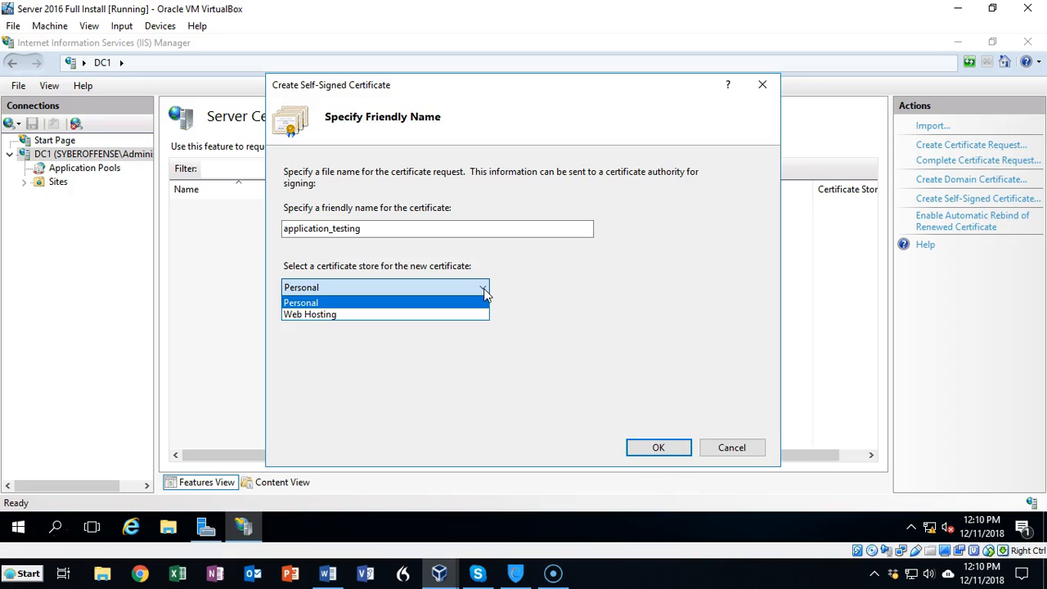
{"action": "left_click", "coordinate": [483, 290]}
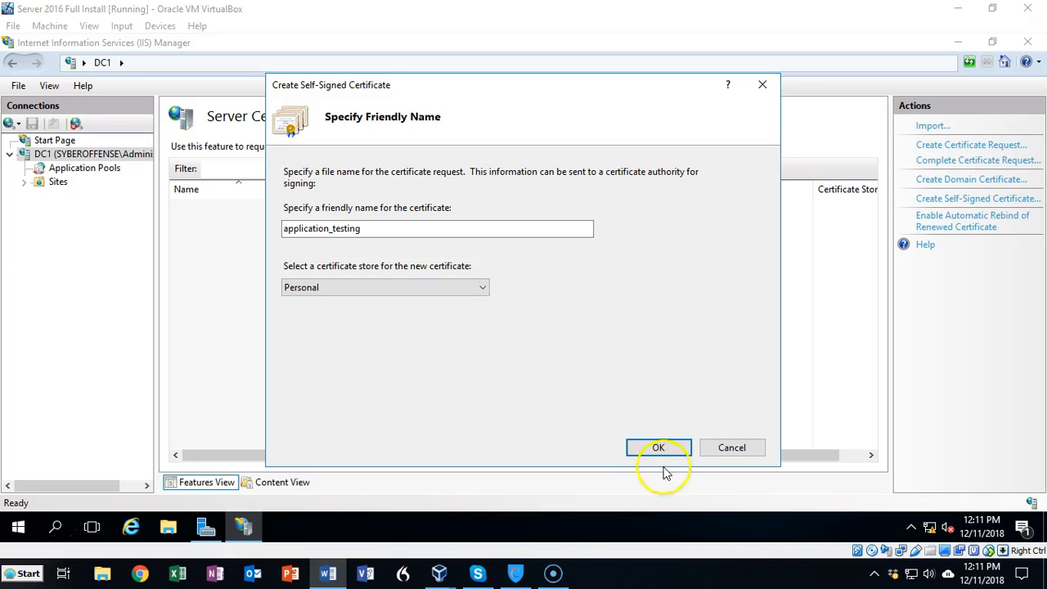
{"action": "left_click", "coordinate": [660, 450]}
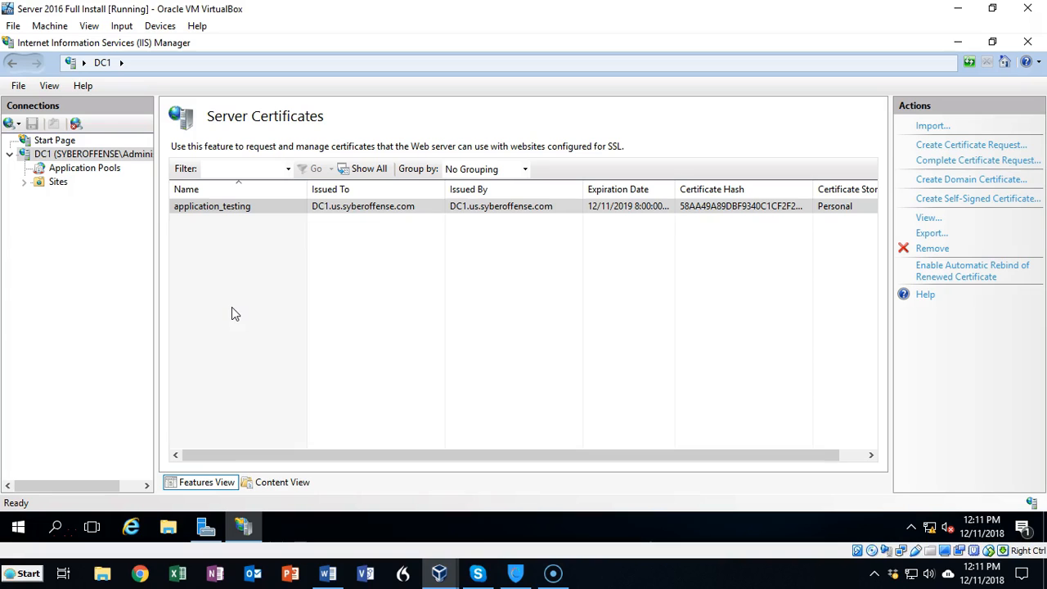
{"action": "left_click", "coordinate": [364, 209]}
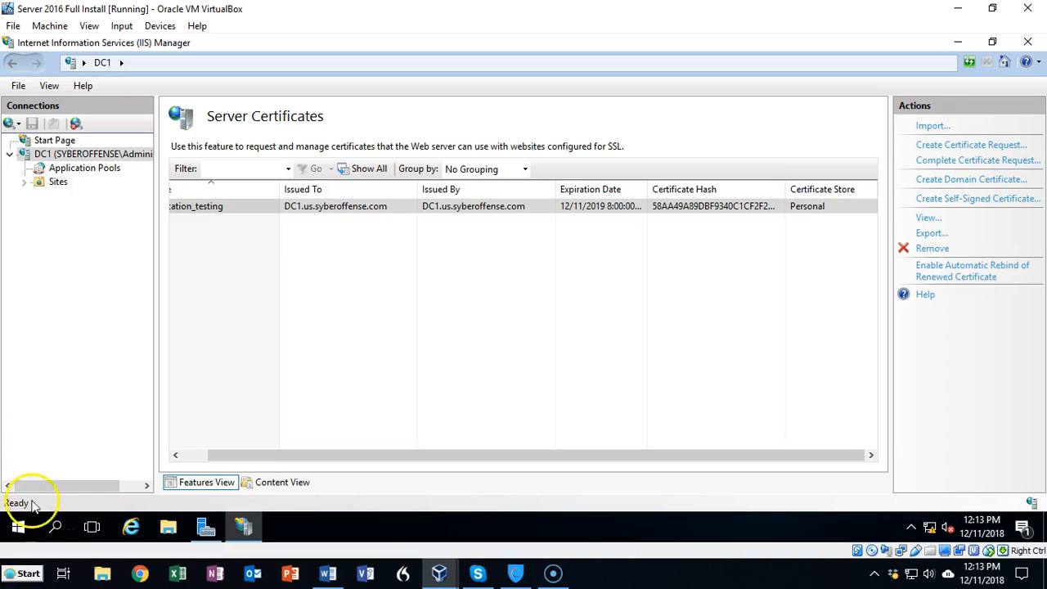
Step: Launch an empty Microsoft Management Console by running mmc
{"action": "left_click", "coordinate": [91, 350]}
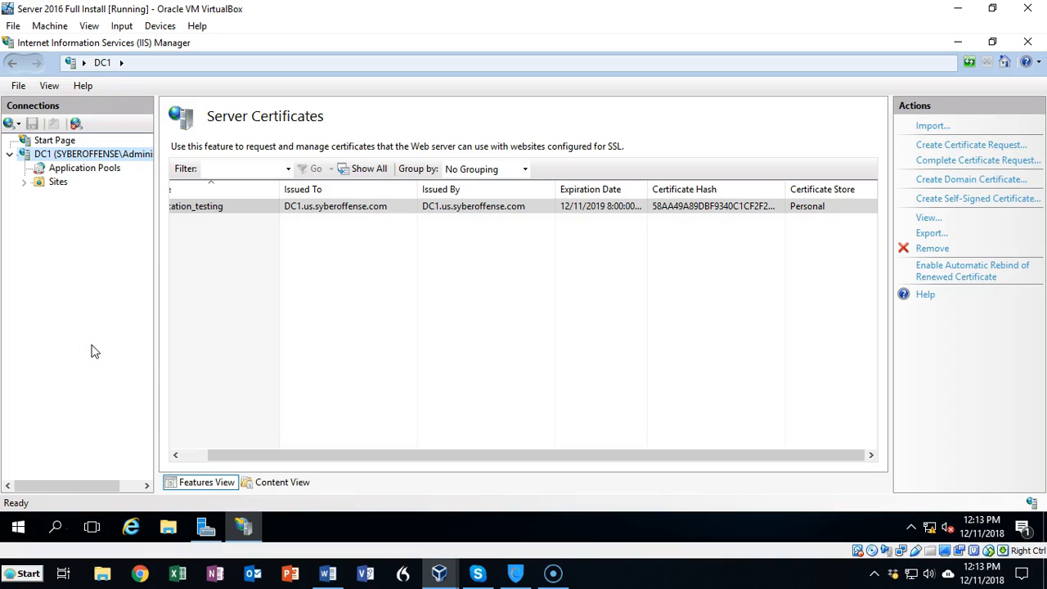
{"action": "key", "text": "super+r"}
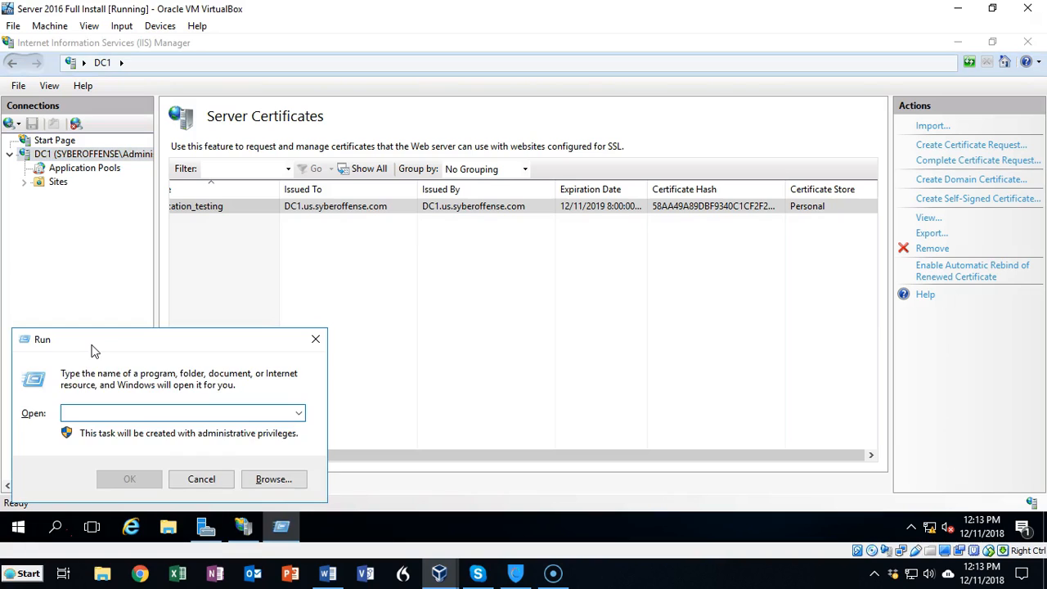
{"action": "left_click", "coordinate": [634, 373]}
{"action": "type", "text": "mmc"}
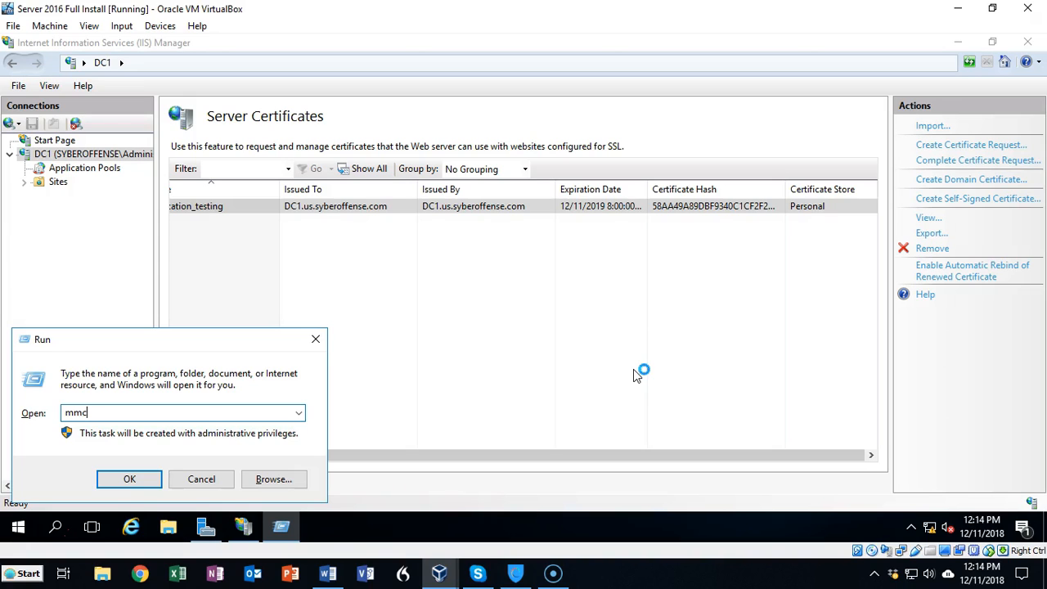
{"action": "key", "text": "Return"}
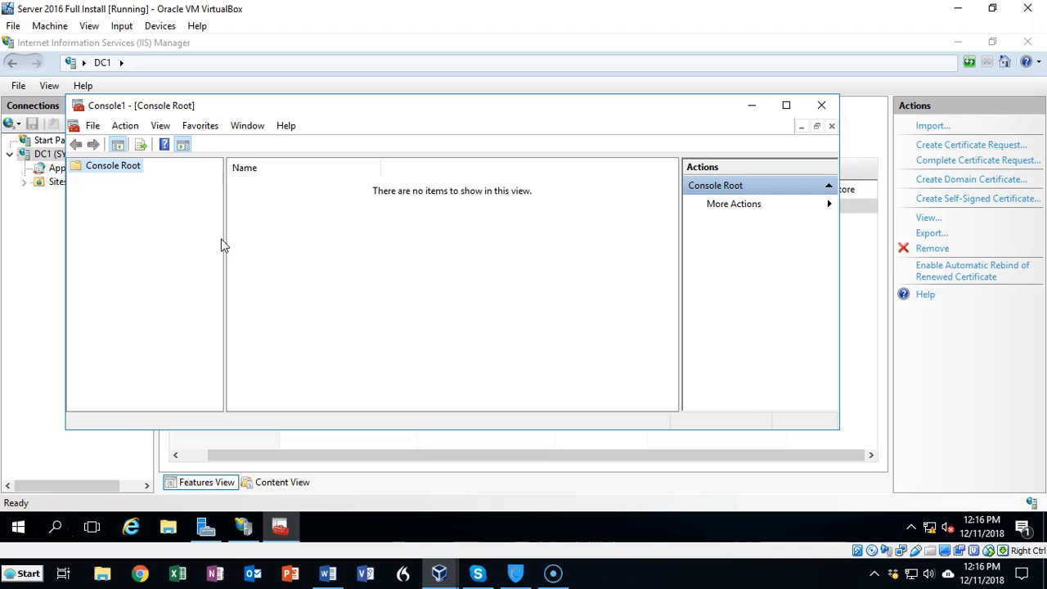
Step: Add the Certificates snap-in for My user account to the console
{"action": "left_click", "coordinate": [91, 125]}
{"action": "mouse_move", "coordinate": [125, 125]}
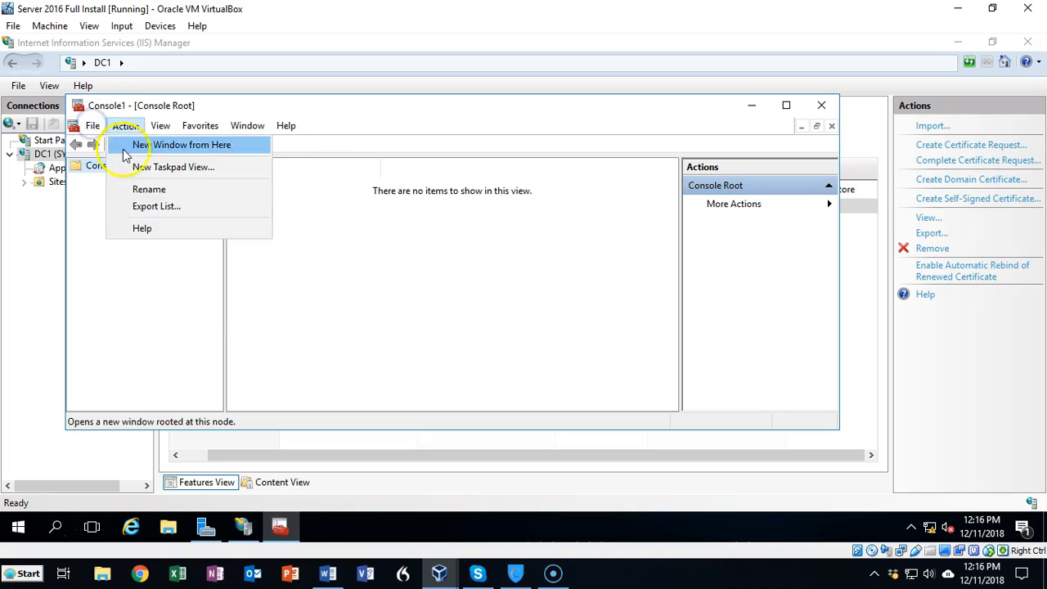
{"action": "mouse_move", "coordinate": [93, 127]}
{"action": "left_click", "coordinate": [126, 219]}
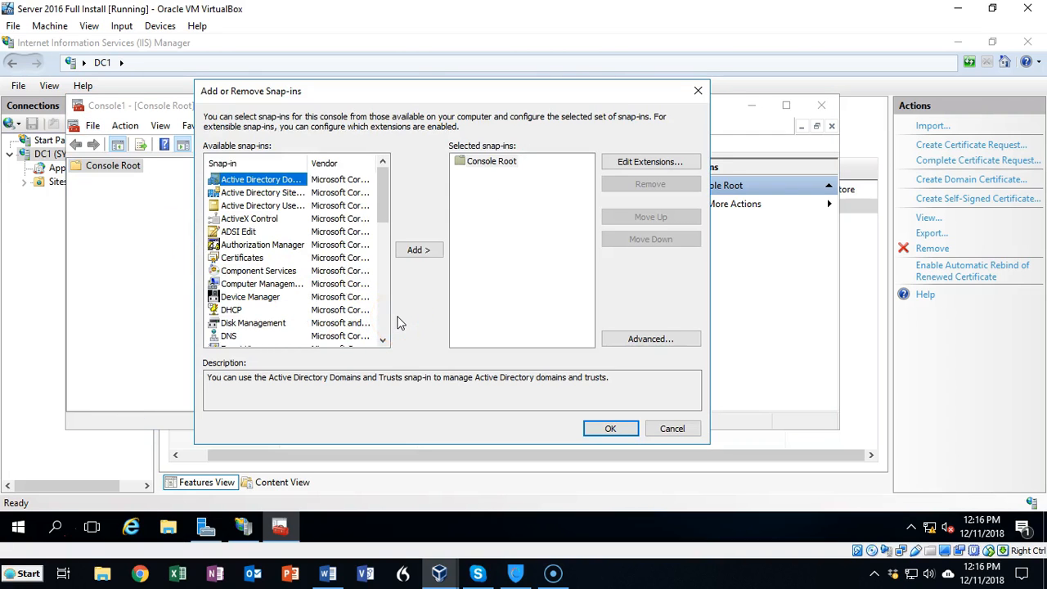
{"action": "left_click", "coordinate": [242, 258]}
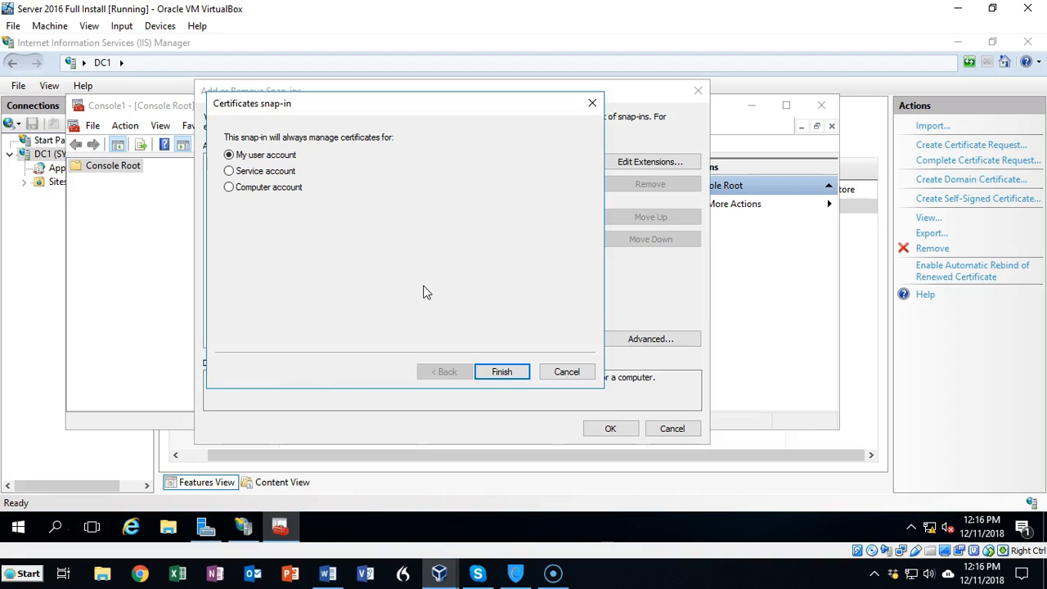
{"action": "left_click", "coordinate": [505, 376]}
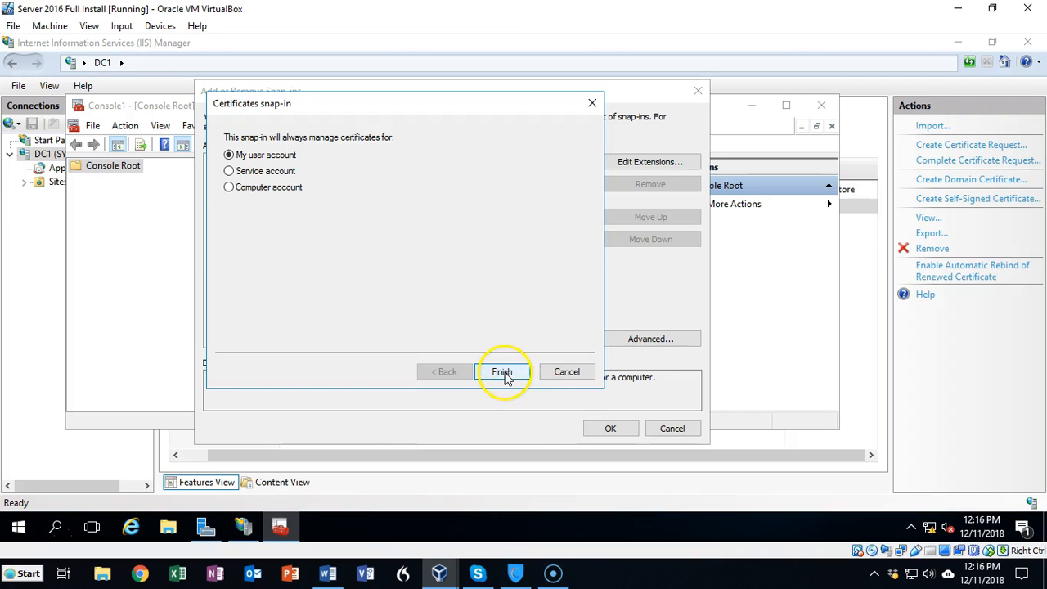
{"action": "left_click", "coordinate": [611, 428]}
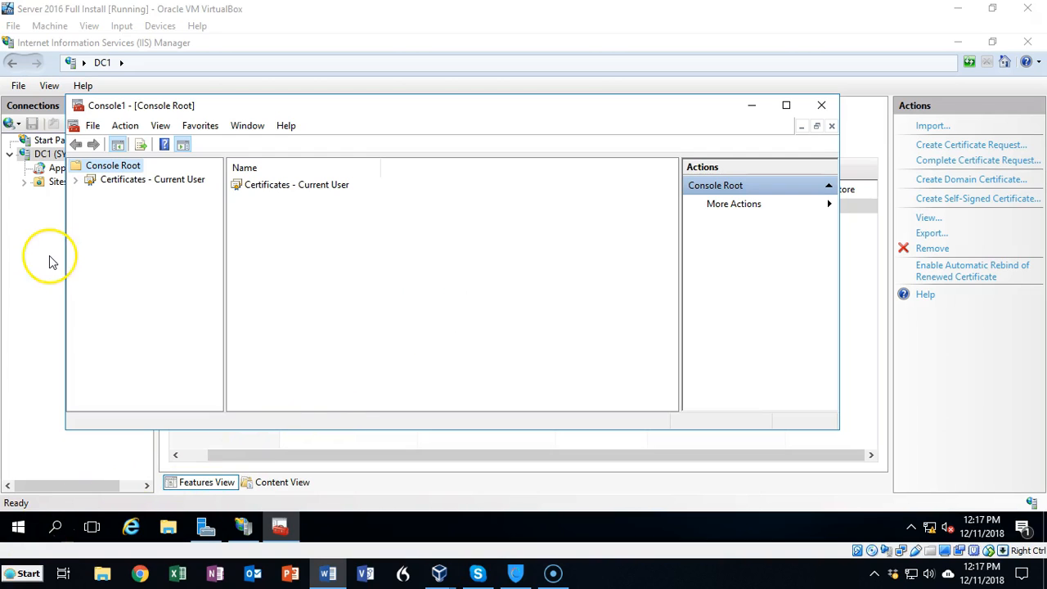
Step: Display the certificates in the current user's Trusted Root Certification Authorities store
{"action": "left_click", "coordinate": [78, 183]}
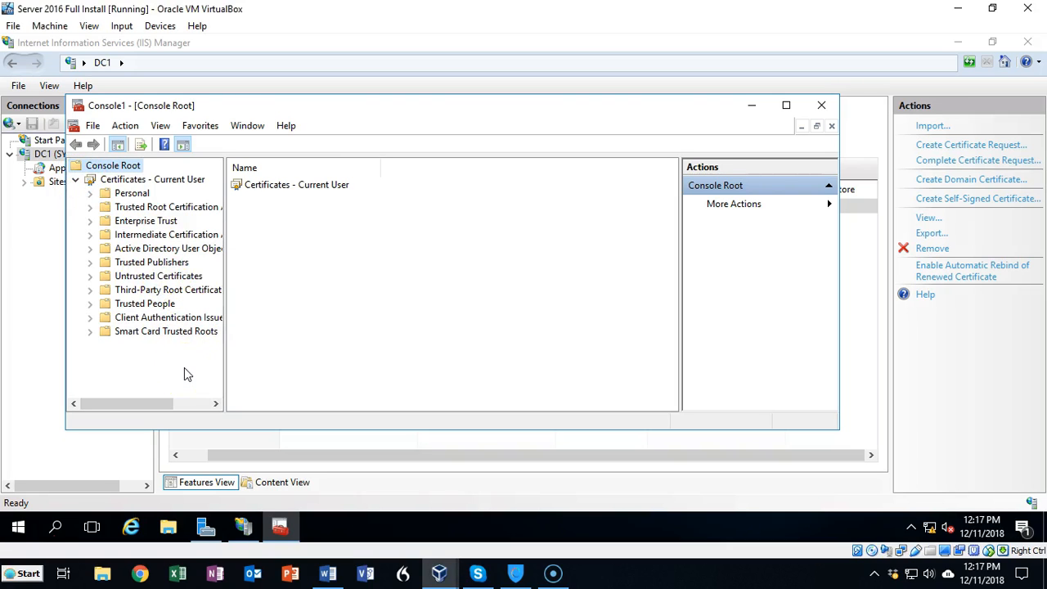
{"action": "left_click", "coordinate": [112, 424]}
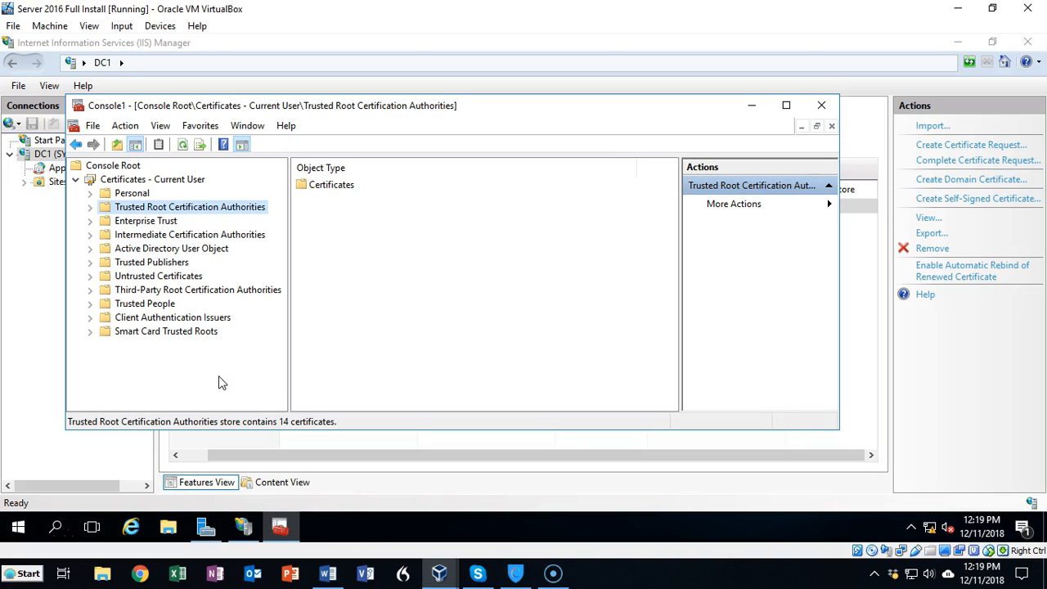
{"action": "left_click", "coordinate": [115, 208]}
{"action": "left_click", "coordinate": [91, 210]}
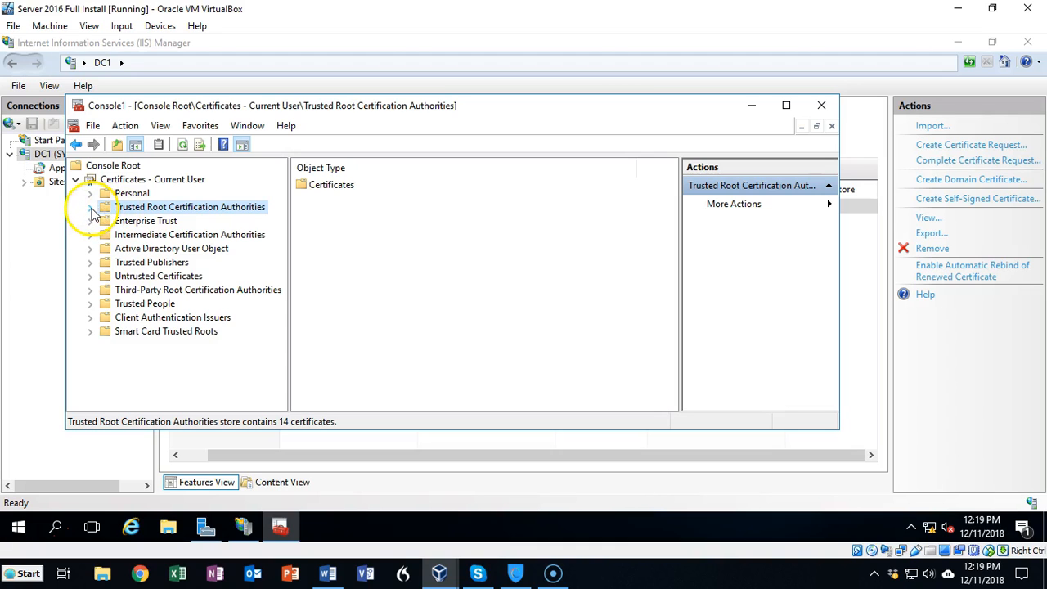
{"action": "left_click", "coordinate": [156, 224]}
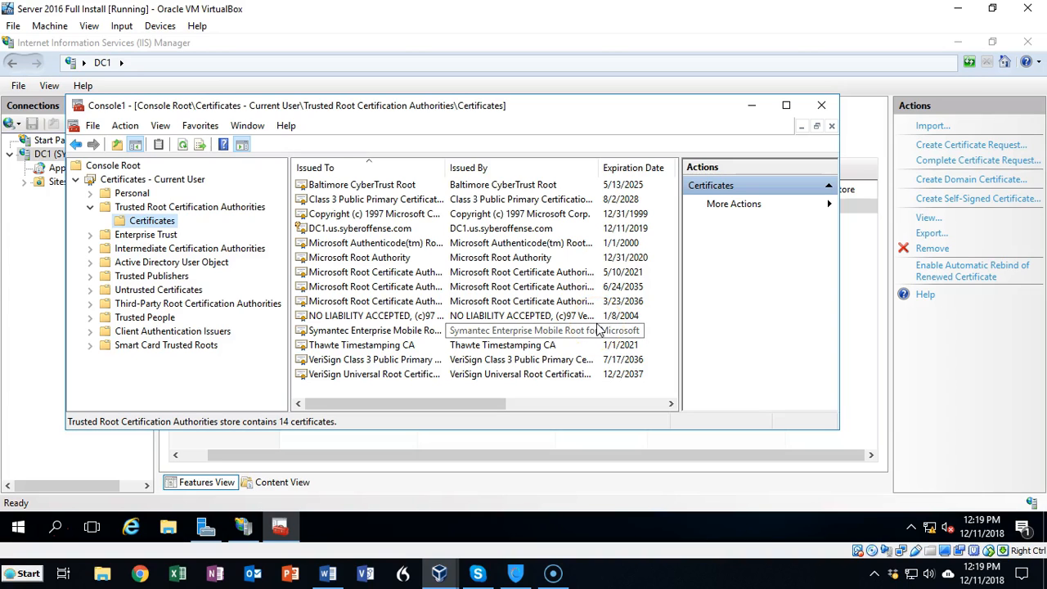
Step: Start exporting the DC1.us.syberoffense.com certificate with its private key in PKCS #12 (.PFX) format, including all certificates in the certification path
{"action": "left_click", "coordinate": [396, 231]}
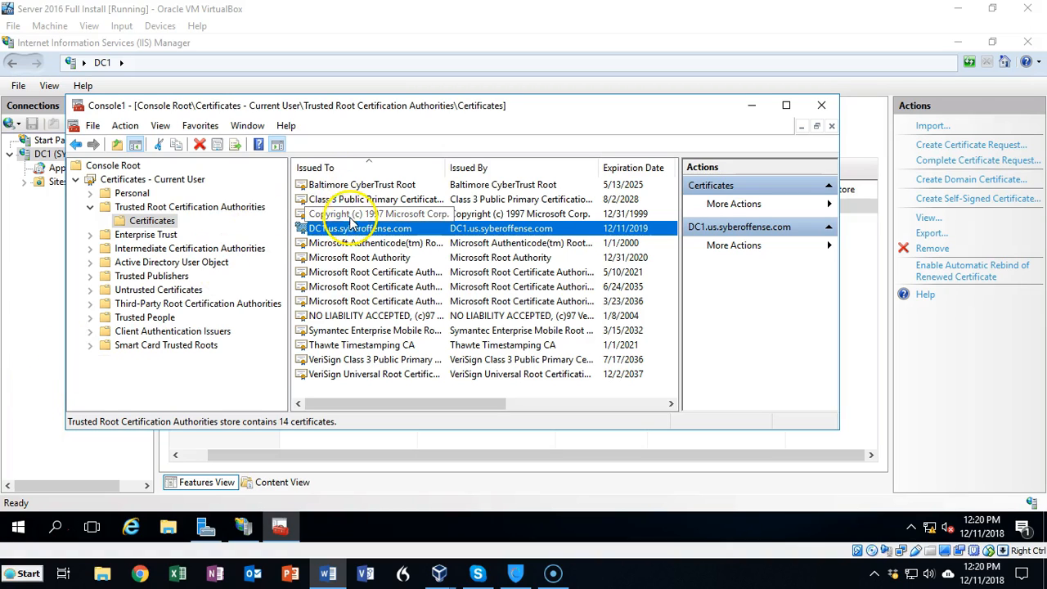
{"action": "right_click", "coordinate": [370, 230]}
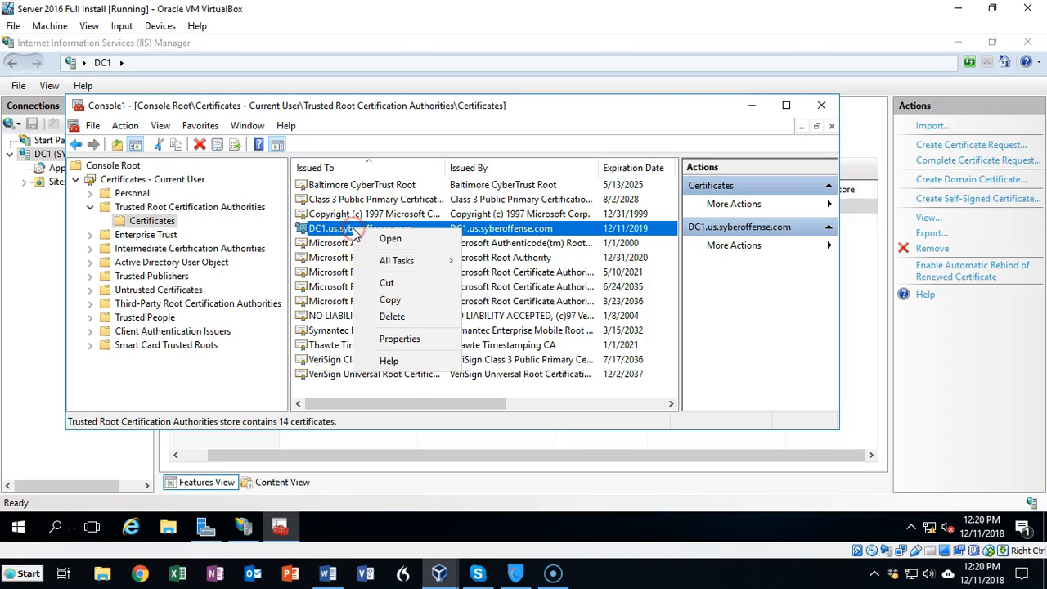
{"action": "mouse_move", "coordinate": [404, 260]}
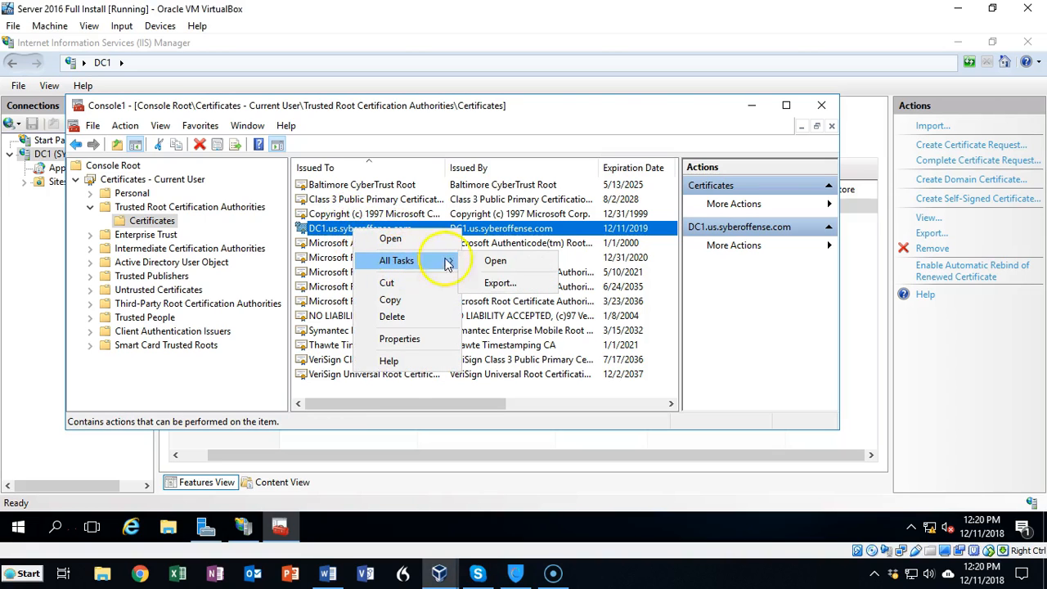
{"action": "left_click", "coordinate": [501, 283]}
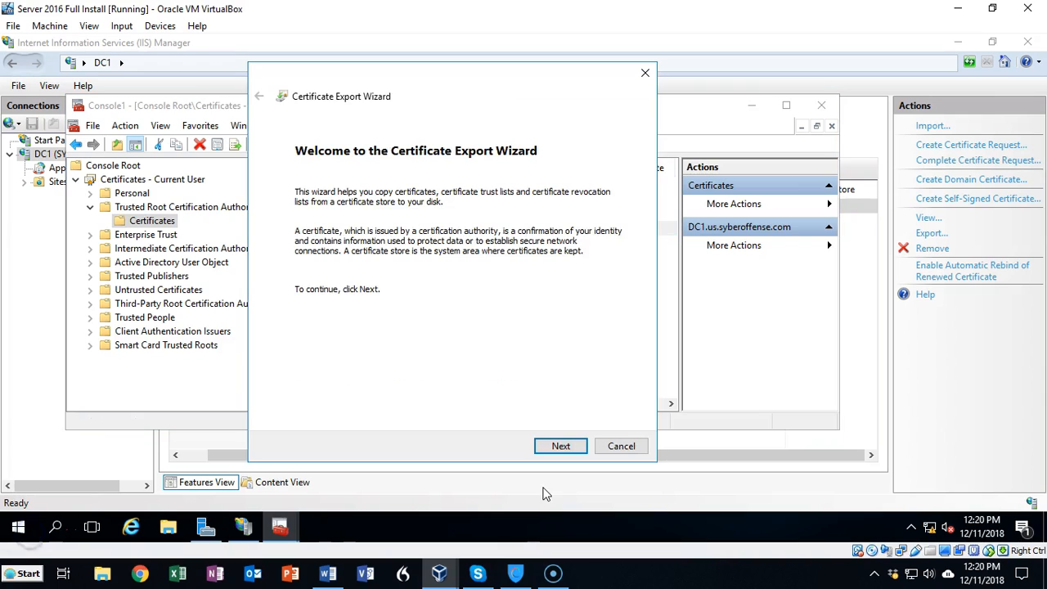
{"action": "left_click", "coordinate": [561, 447]}
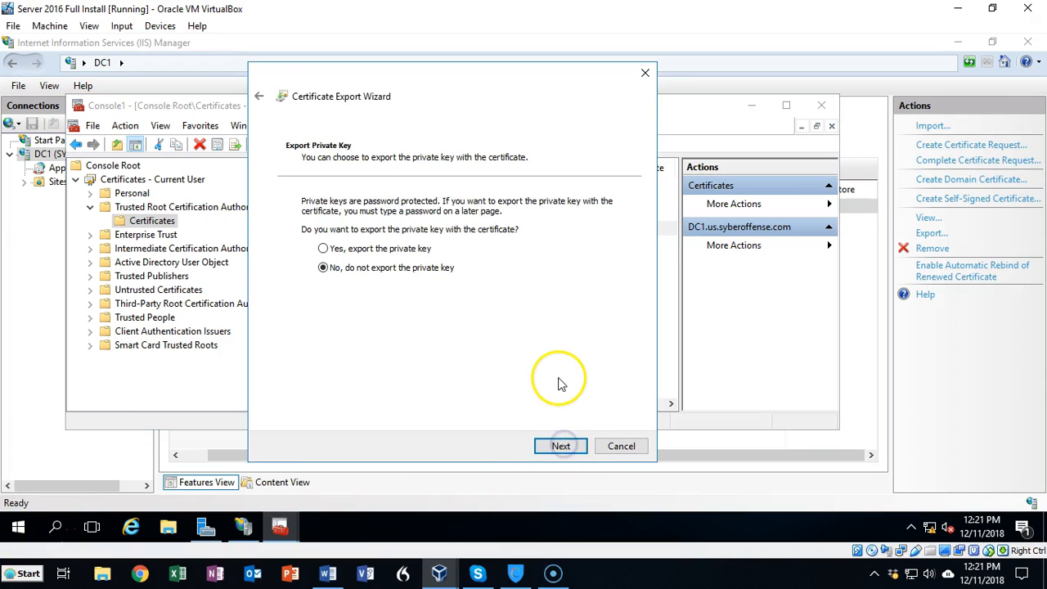
{"action": "left_click", "coordinate": [398, 251]}
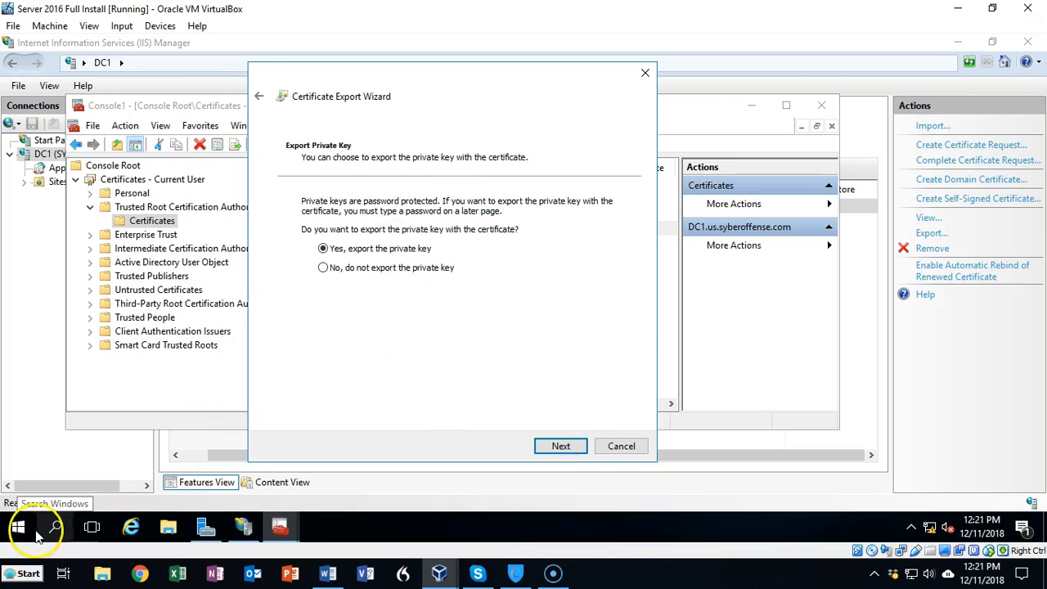
{"action": "left_click", "coordinate": [561, 447]}
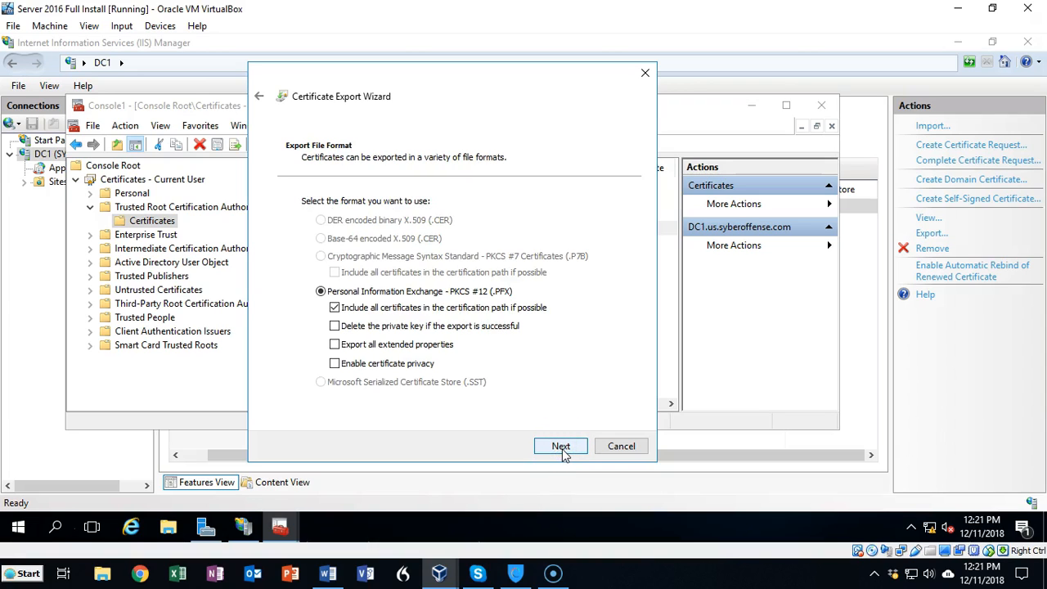
{"action": "left_click", "coordinate": [564, 450]}
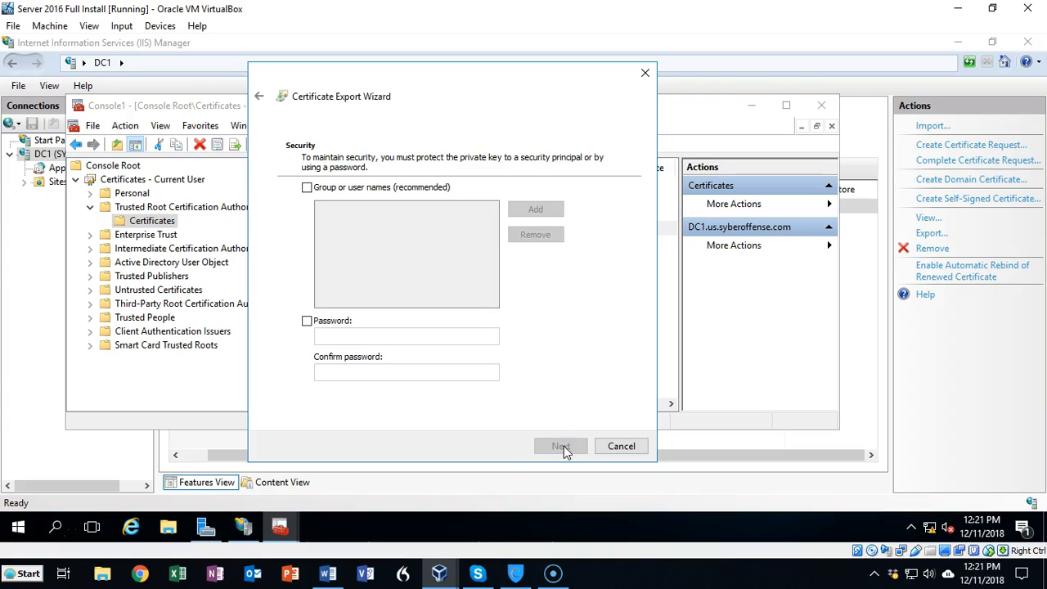
Step: Protect the exported private key with a password, entering and confirming the export password
{"action": "left_click", "coordinate": [307, 323]}
{"action": "left_click", "coordinate": [329, 336]}
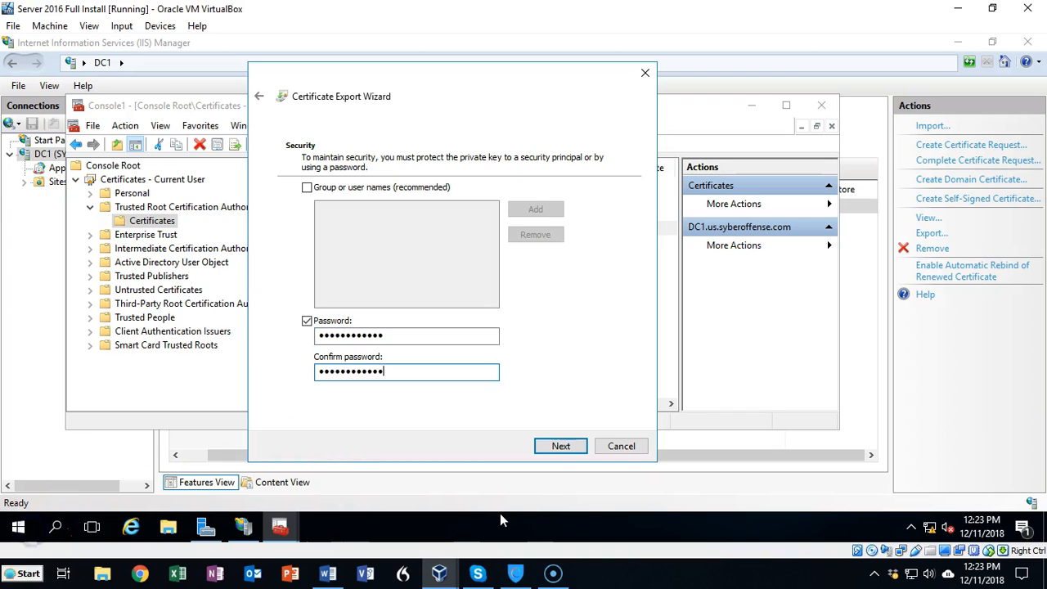
{"action": "left_click", "coordinate": [561, 448]}
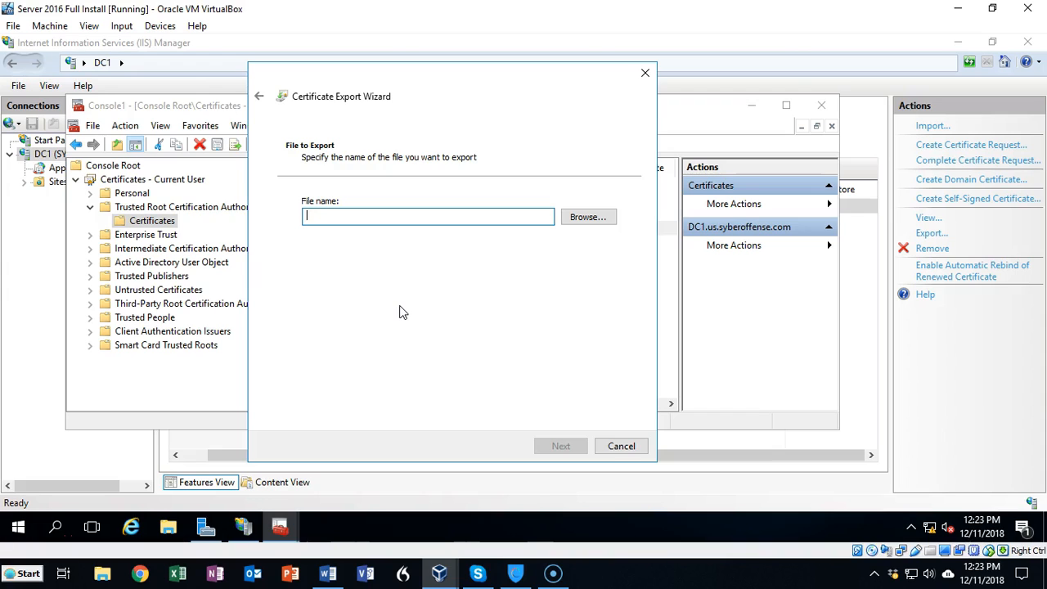
Step: Save the exported certificate to the Desktop as application.pfx and finish the export
{"action": "left_click", "coordinate": [598, 219]}
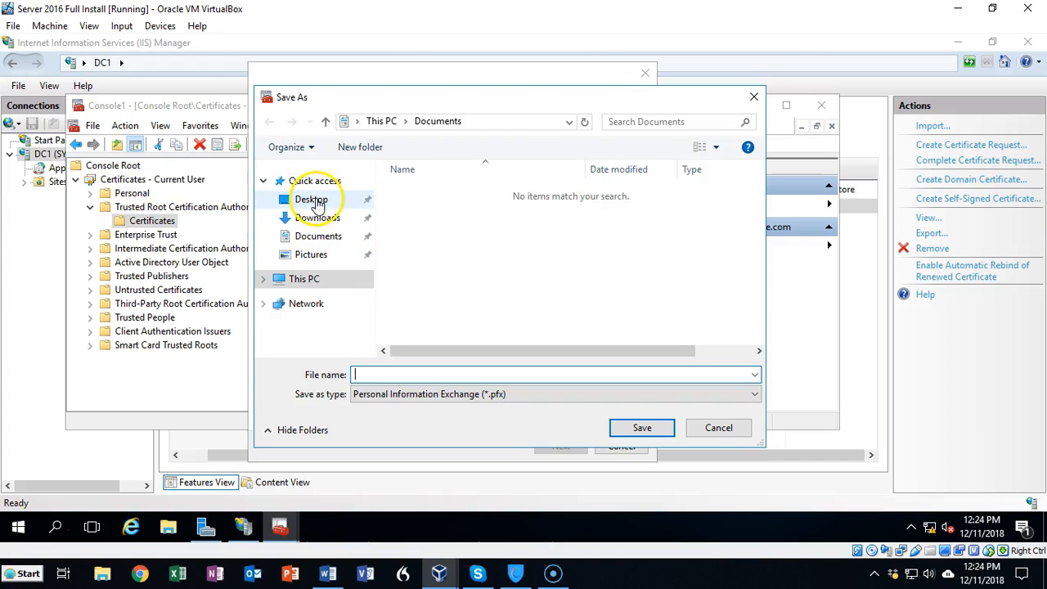
{"action": "left_click", "coordinate": [316, 202]}
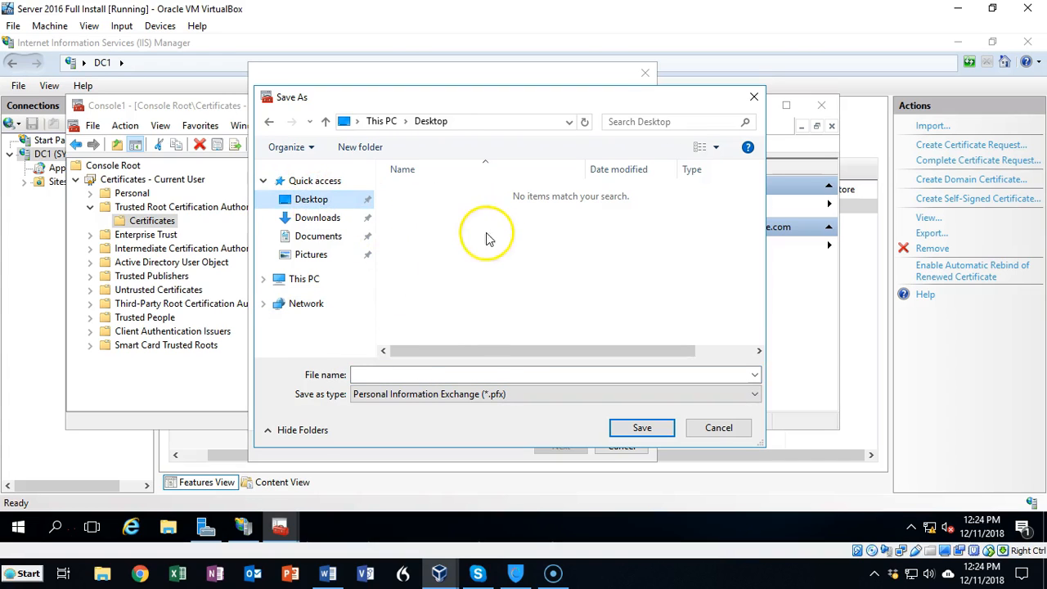
{"action": "left_click", "coordinate": [368, 374]}
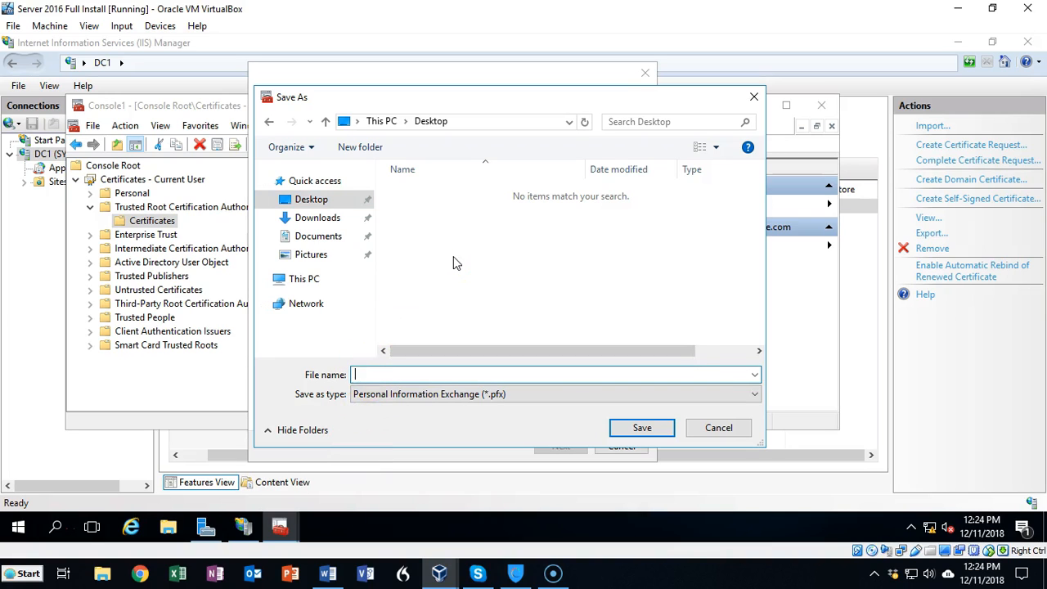
{"action": "type", "text": "application"}
{"action": "left_click", "coordinate": [638, 429]}
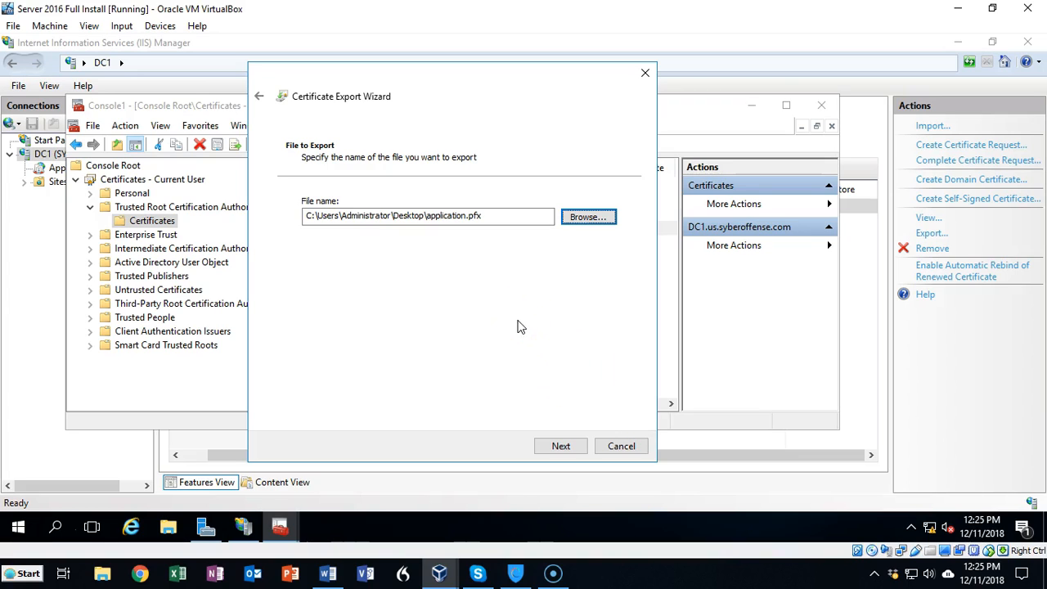
{"action": "left_click", "coordinate": [561, 447]}
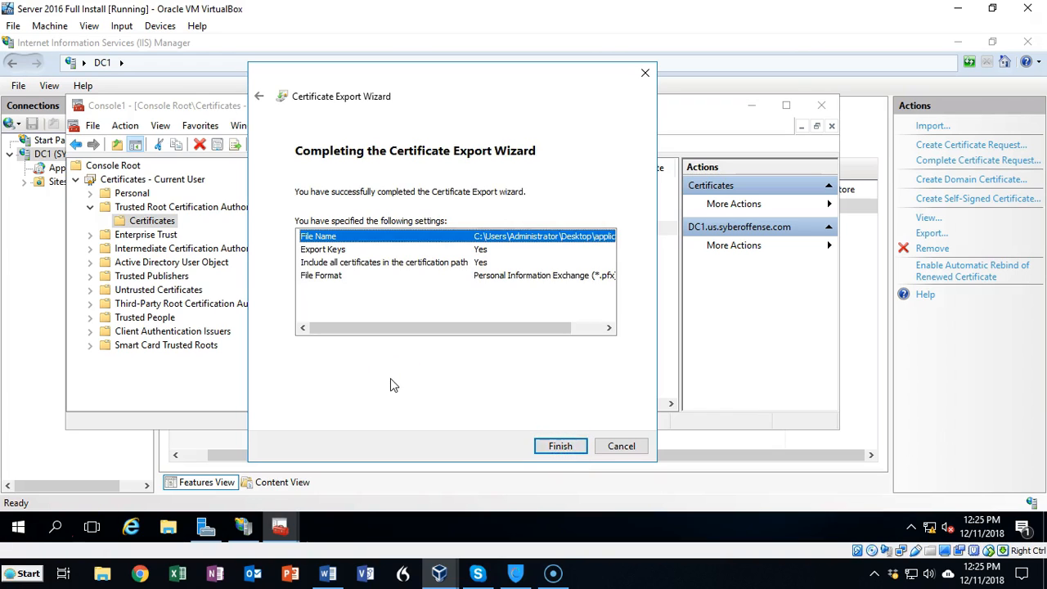
{"action": "left_click", "coordinate": [558, 448]}
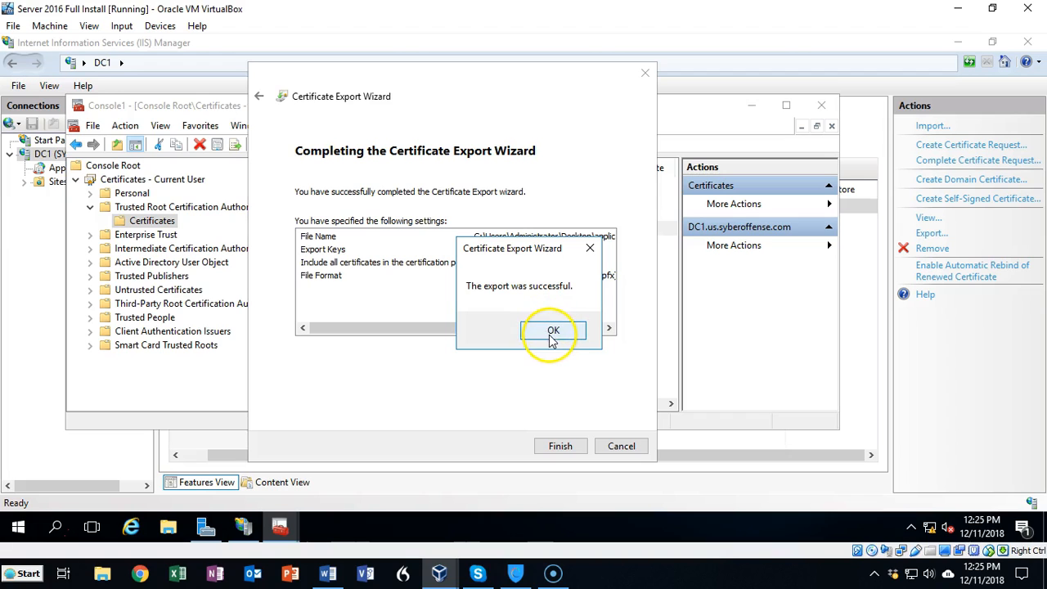
{"action": "left_click", "coordinate": [552, 332]}
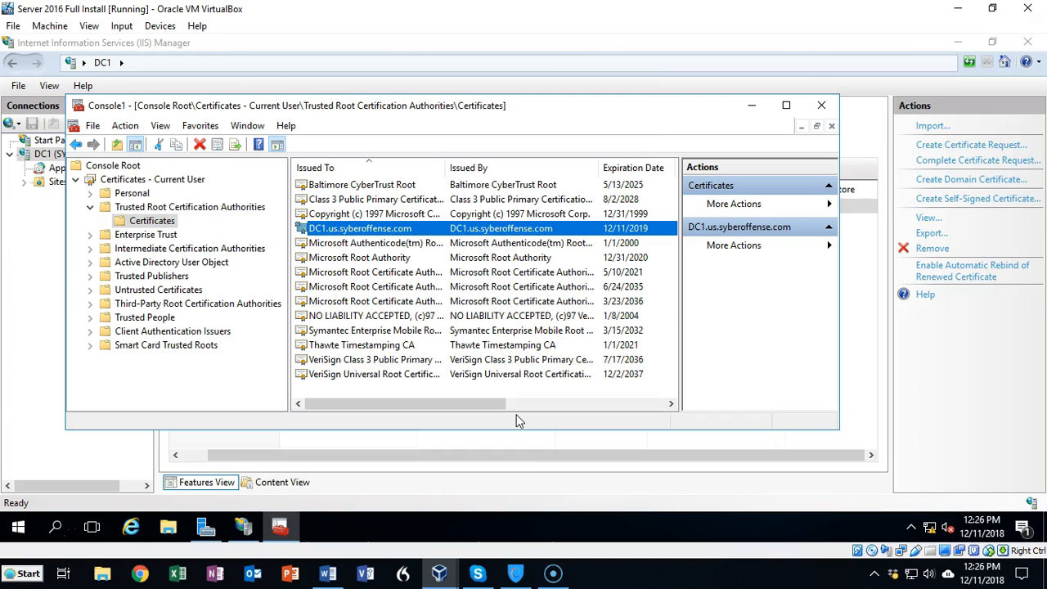
Step: Examine the DC1.us.syberoffense.com certificate's general information, details and certification path
{"action": "double_click", "coordinate": [396, 231]}
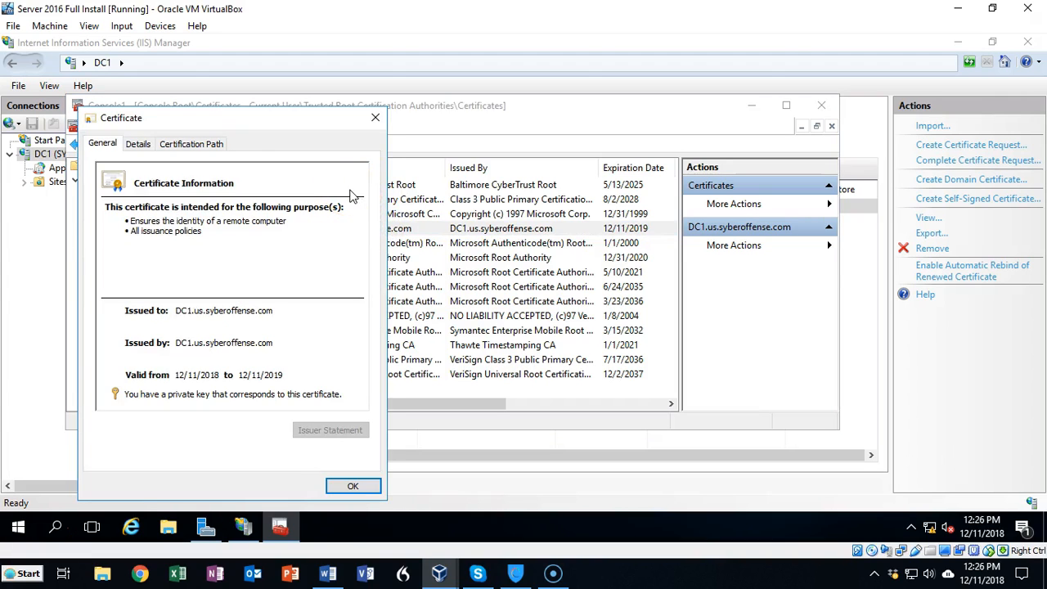
{"action": "left_click", "coordinate": [136, 143]}
{"action": "left_click", "coordinate": [195, 143]}
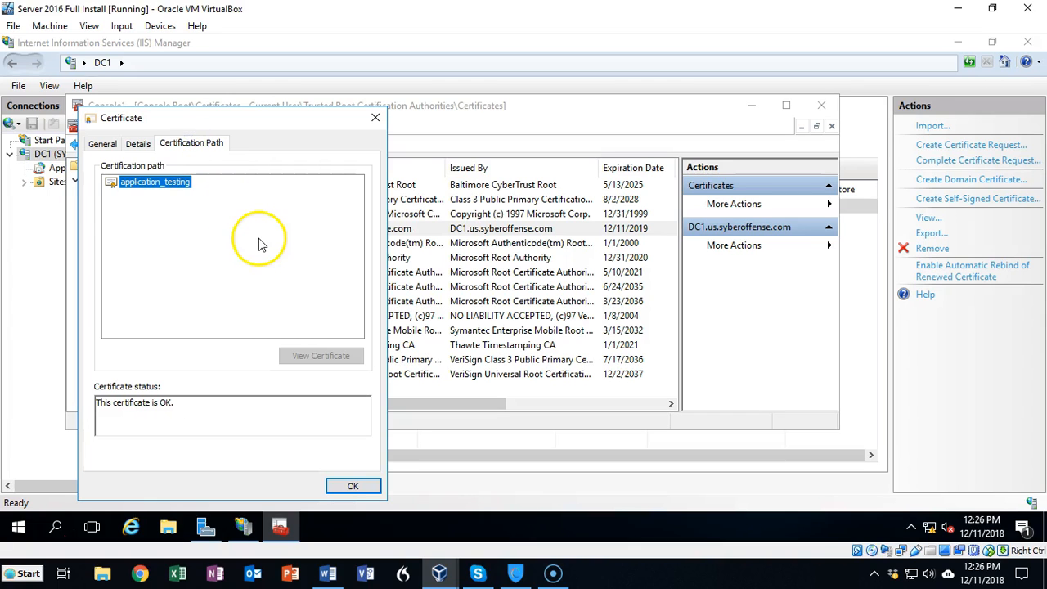
{"action": "left_click", "coordinate": [354, 487]}
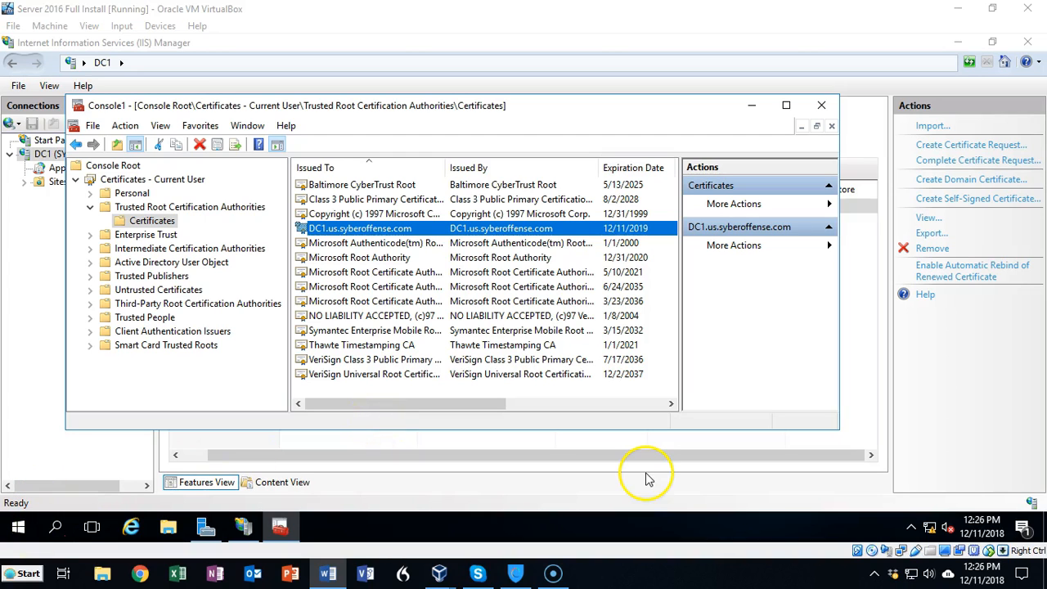
Step: Minimize the certificate console and open the site bindings of Default Web Site in IIS Manager
{"action": "left_click", "coordinate": [750, 105]}
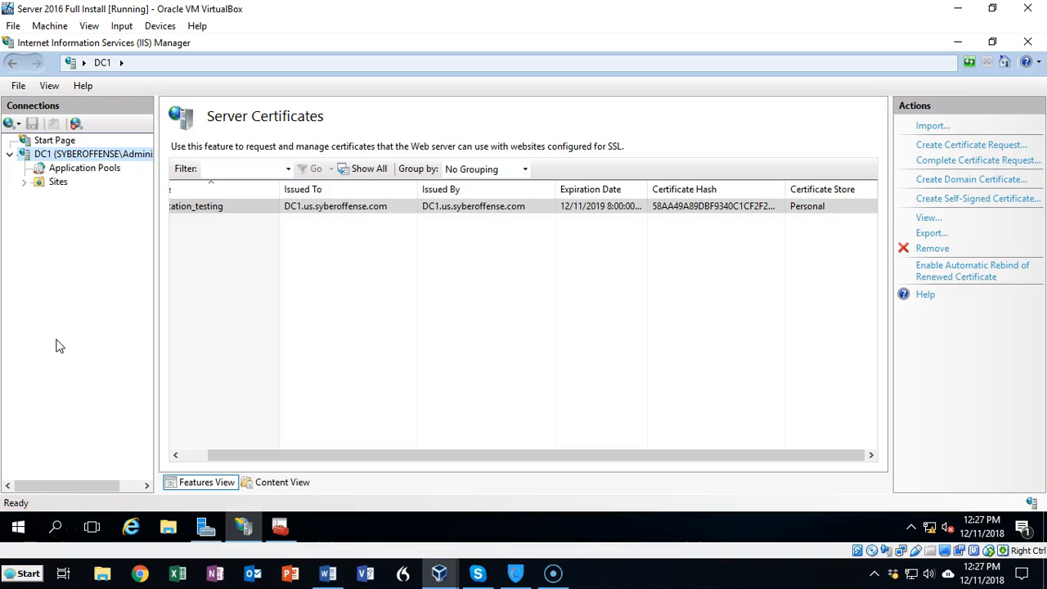
{"action": "left_click", "coordinate": [26, 183]}
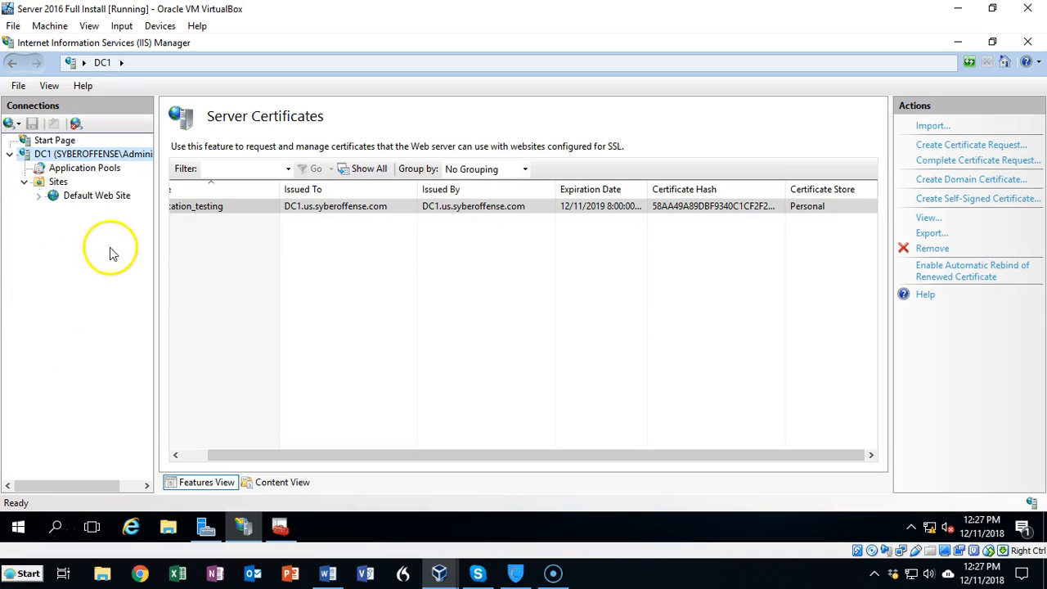
{"action": "left_click", "coordinate": [88, 198]}
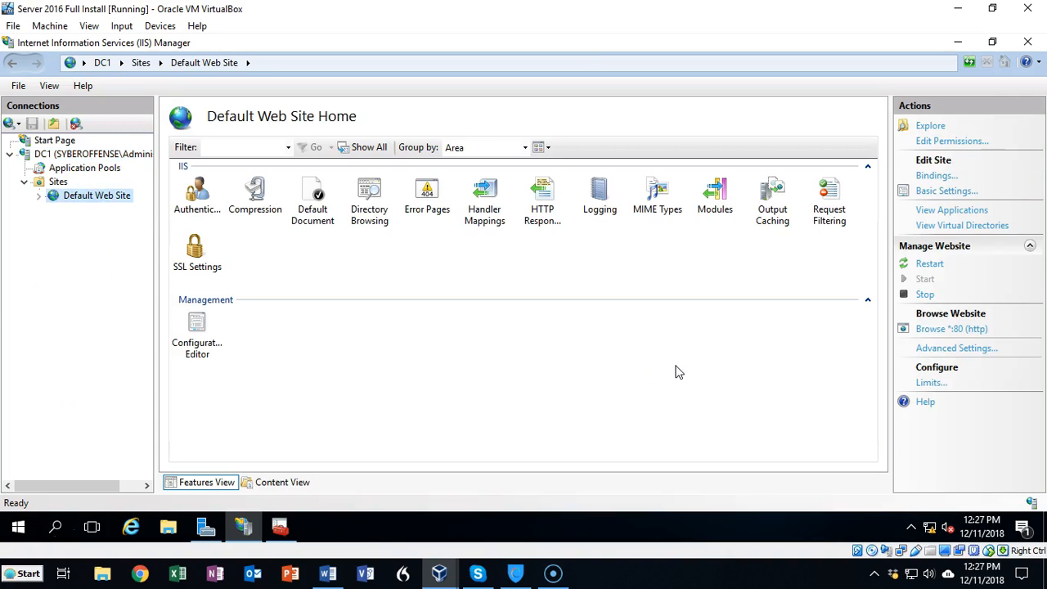
{"action": "left_click", "coordinate": [937, 177]}
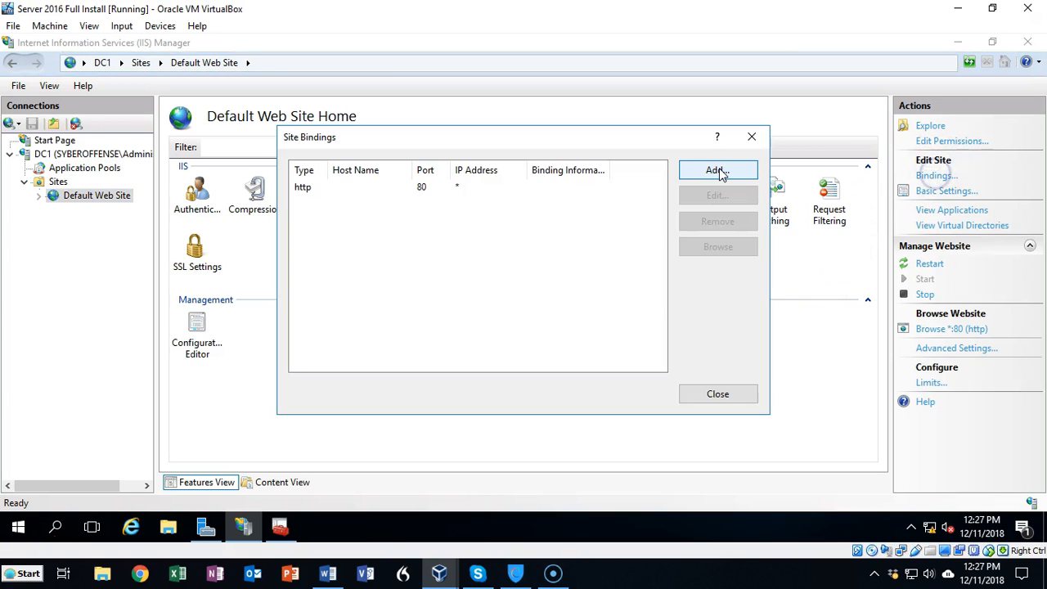
Step: Start a new https site binding on port 443 for all unassigned addresses with the host name application_testing
{"action": "left_click", "coordinate": [717, 171]}
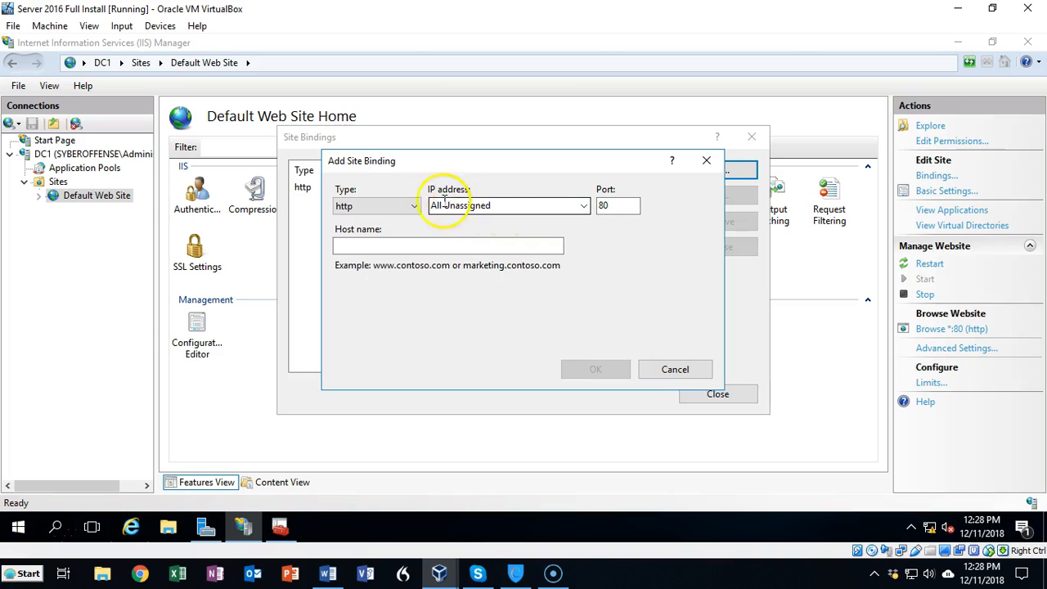
{"action": "left_click", "coordinate": [414, 210]}
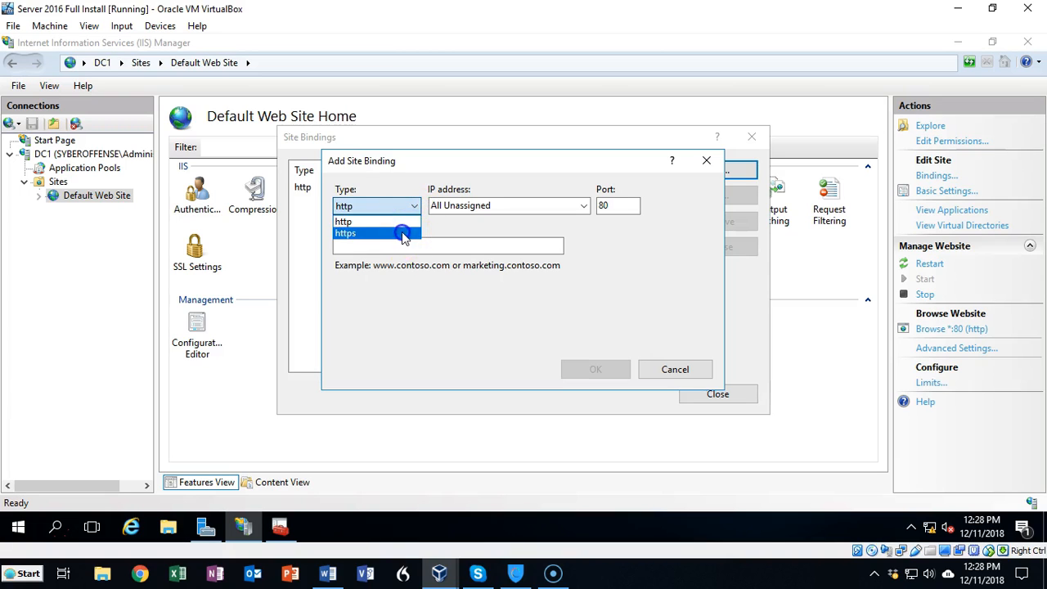
{"action": "left_click", "coordinate": [404, 234]}
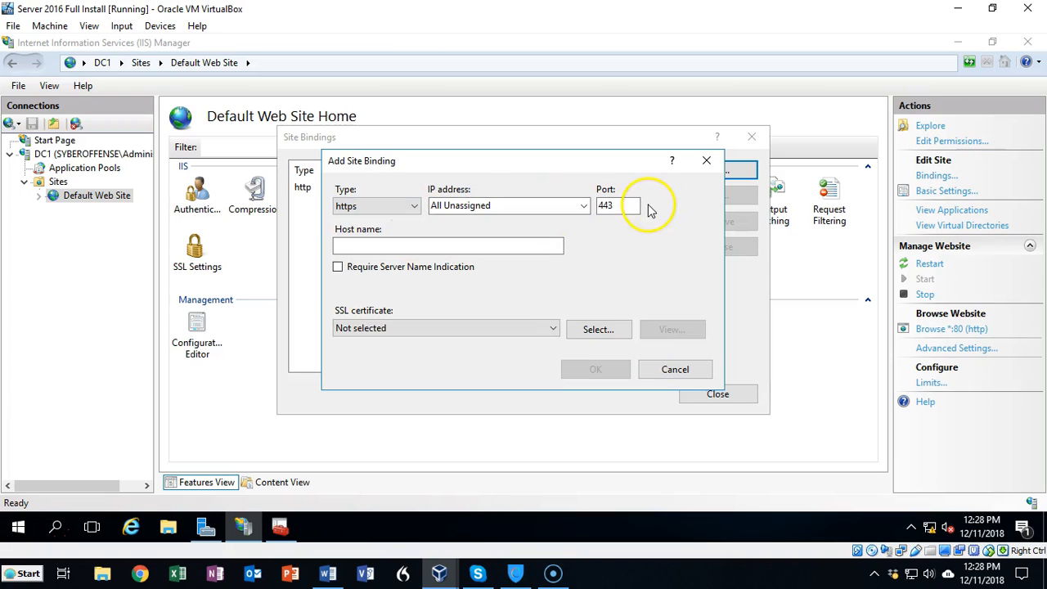
{"action": "left_click", "coordinate": [355, 245]}
{"action": "left_click", "coordinate": [357, 243]}
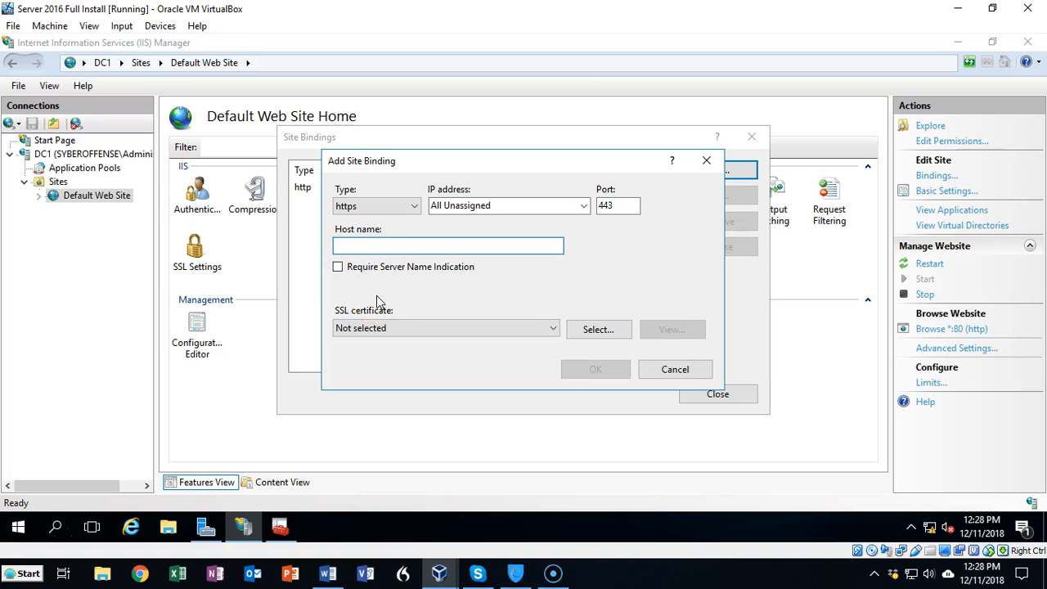
{"action": "type", "text": "application_testing"}
{"action": "left_click", "coordinate": [398, 312]}
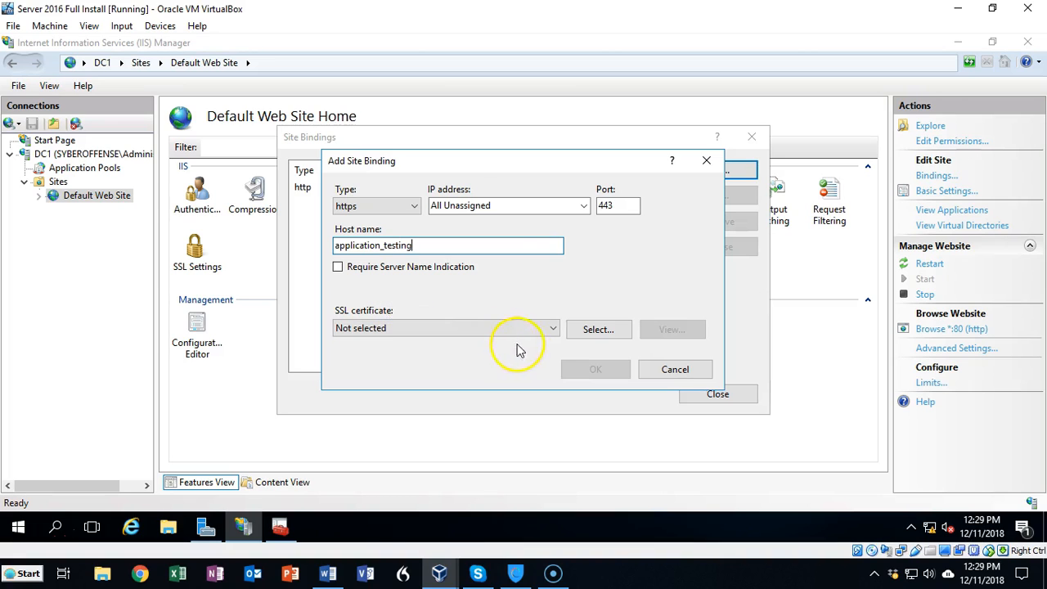
Step: Assign the application_testing SSL certificate to the new https binding and save the binding
{"action": "left_click", "coordinate": [547, 328]}
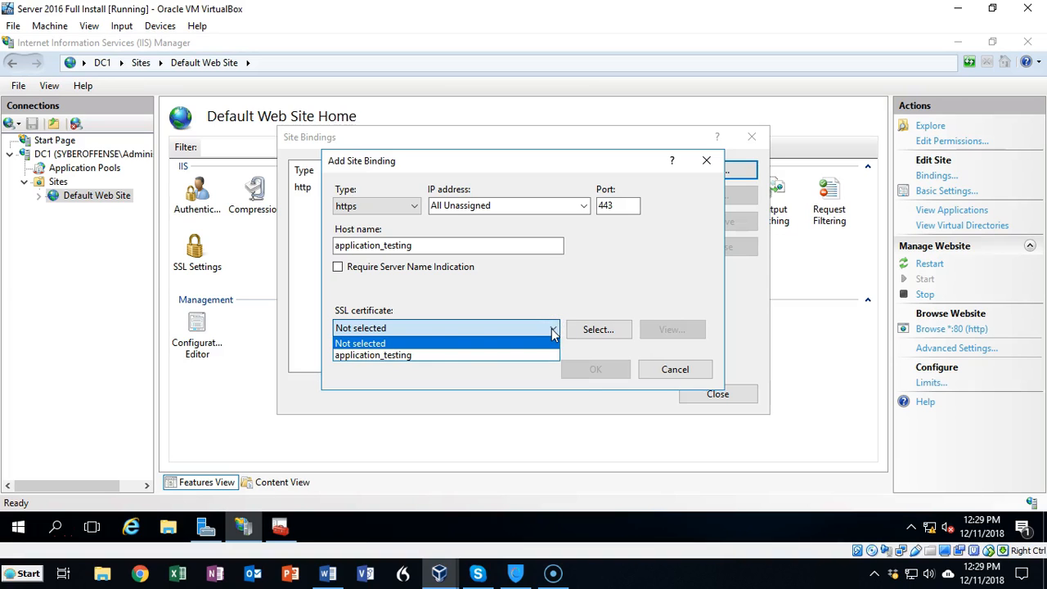
{"action": "left_click", "coordinate": [405, 356]}
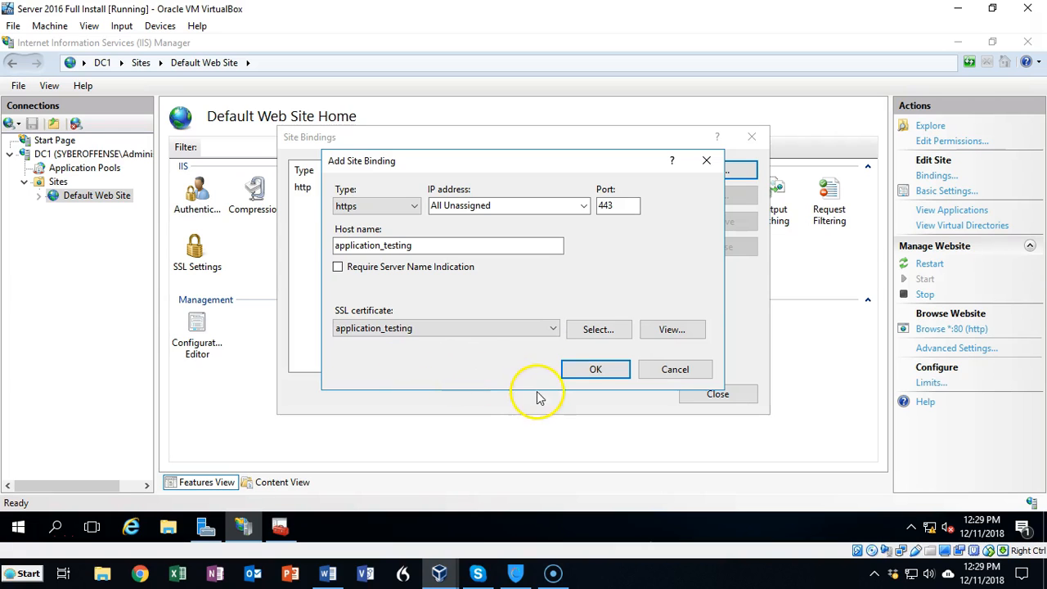
{"action": "left_click", "coordinate": [597, 330]}
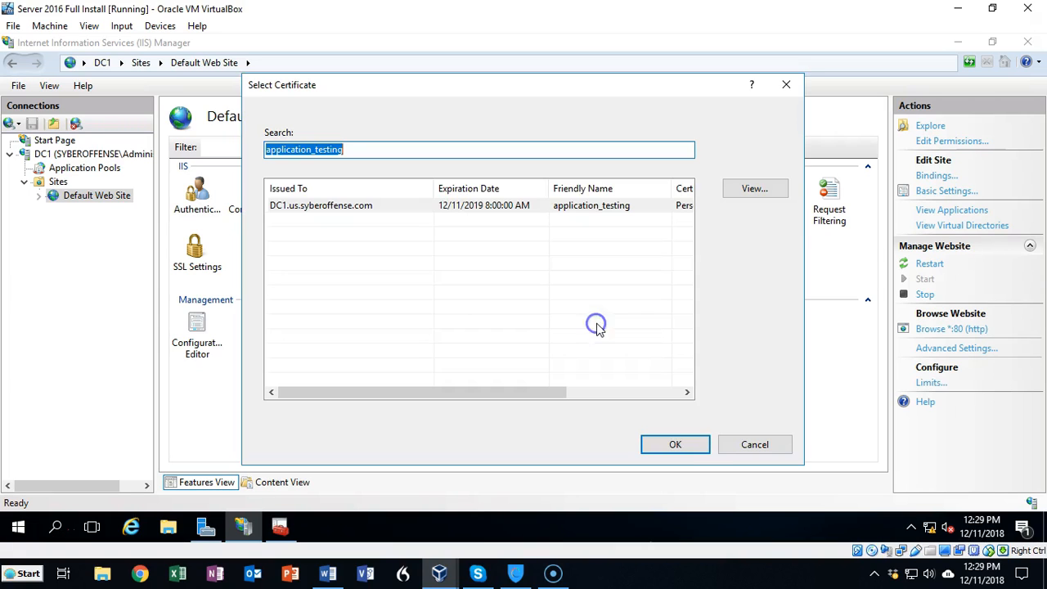
{"action": "left_click", "coordinate": [676, 446]}
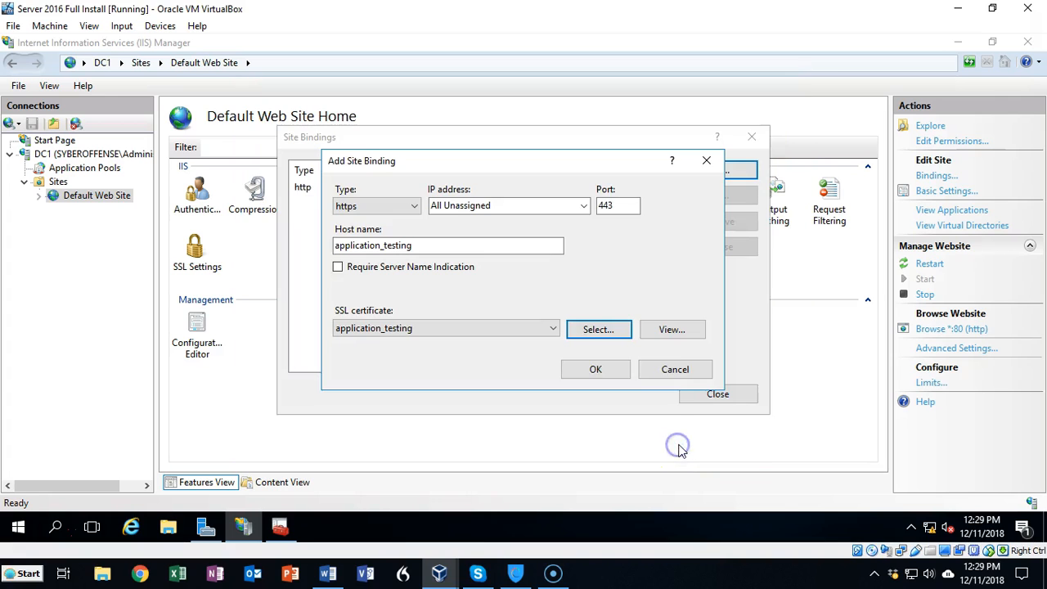
{"action": "left_click", "coordinate": [595, 370]}
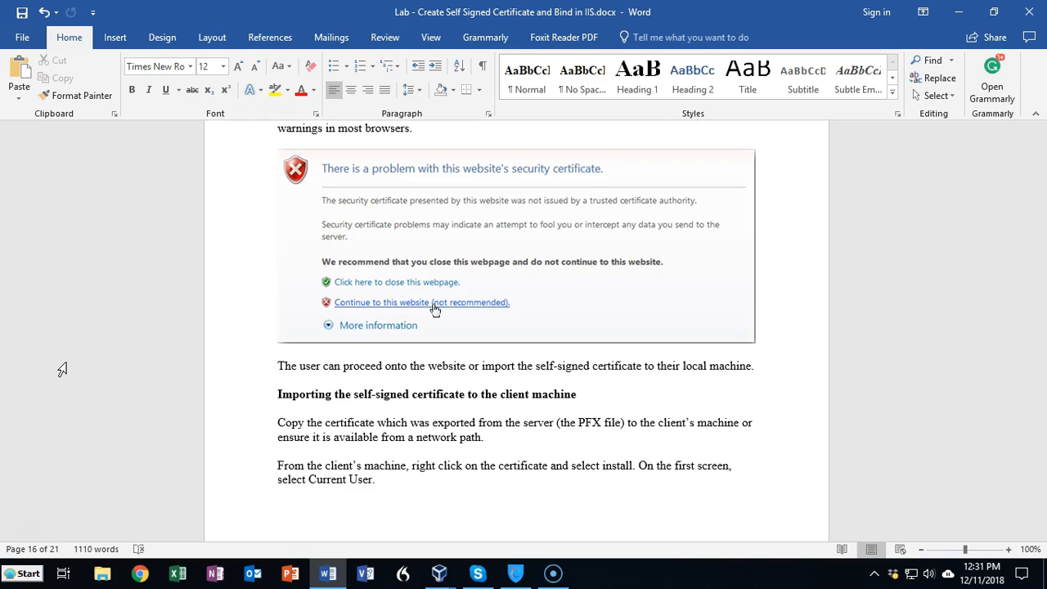
{"action": "left_click", "coordinate": [77, 422]}
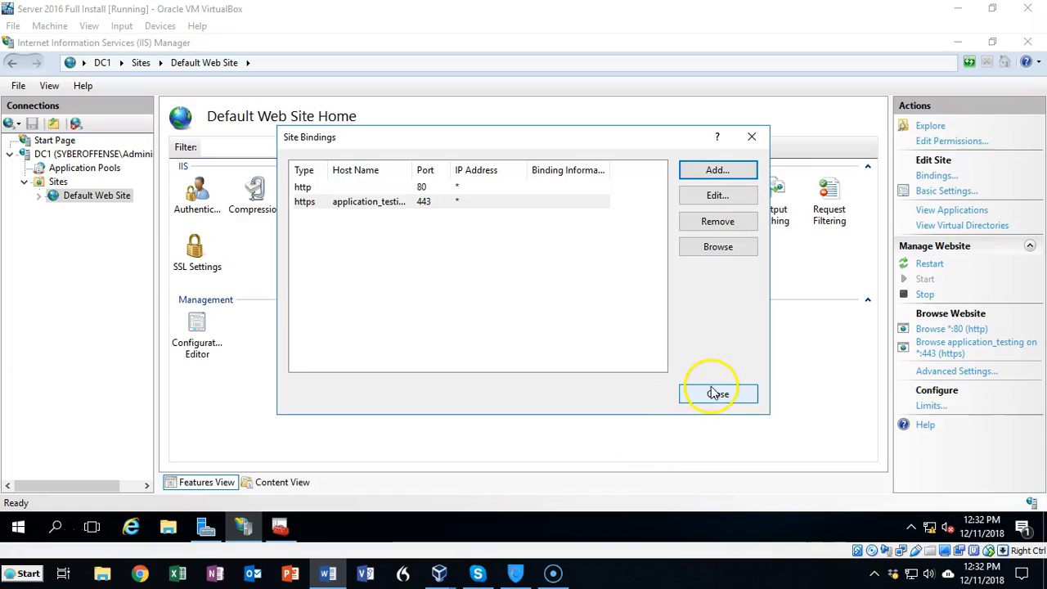
Step: Close the site bindings of Default Web Site and minimize IIS Manager
{"action": "left_click", "coordinate": [713, 392]}
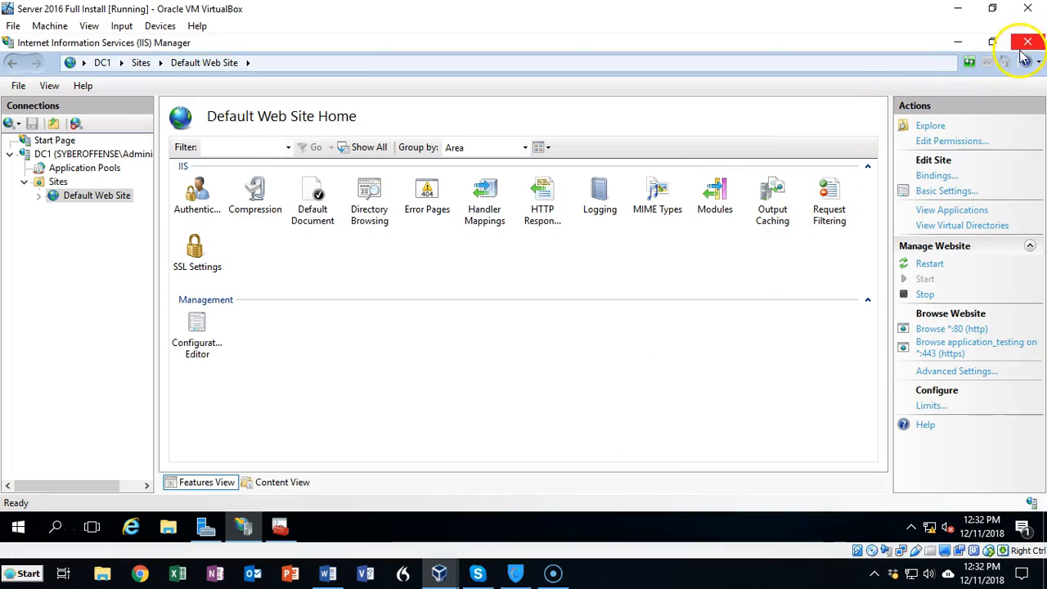
{"action": "left_click", "coordinate": [959, 42]}
{"action": "left_click", "coordinate": [960, 42]}
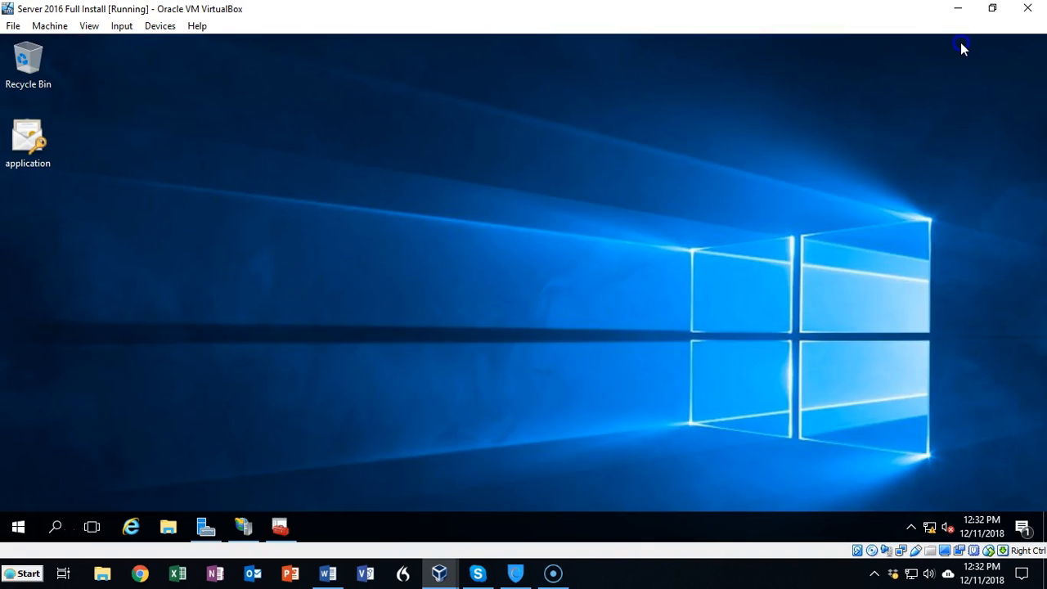
Step: Move the application certificate file to the middle of the server's desktop and look at the actions available for it
{"action": "left_click", "coordinate": [266, 179]}
{"action": "left_click_drag", "start_coordinate": [28, 133], "coordinate": [403, 211]}
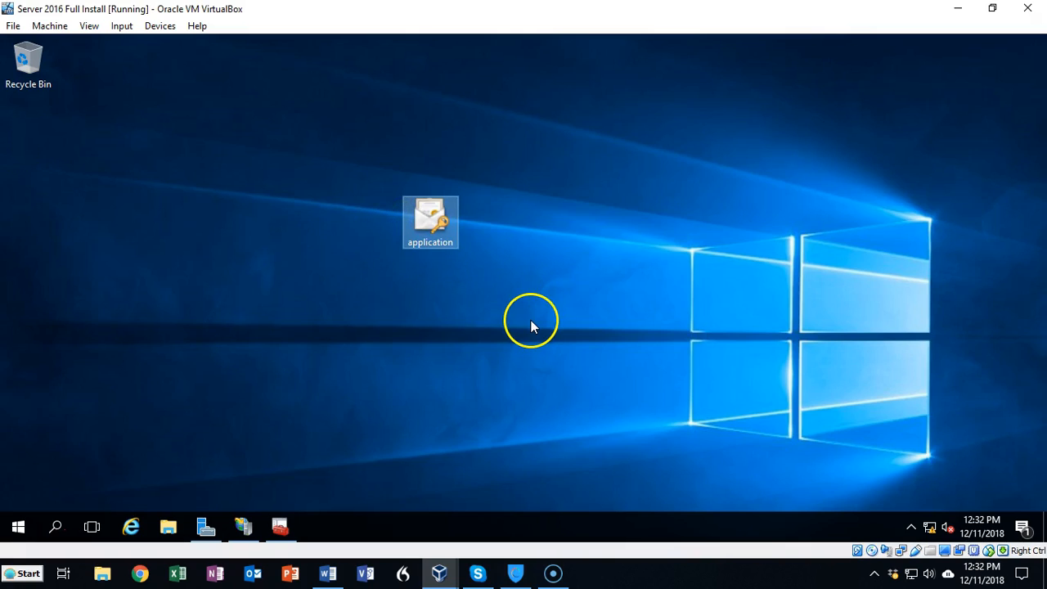
{"action": "right_click", "coordinate": [429, 220]}
{"action": "left_click", "coordinate": [468, 246]}
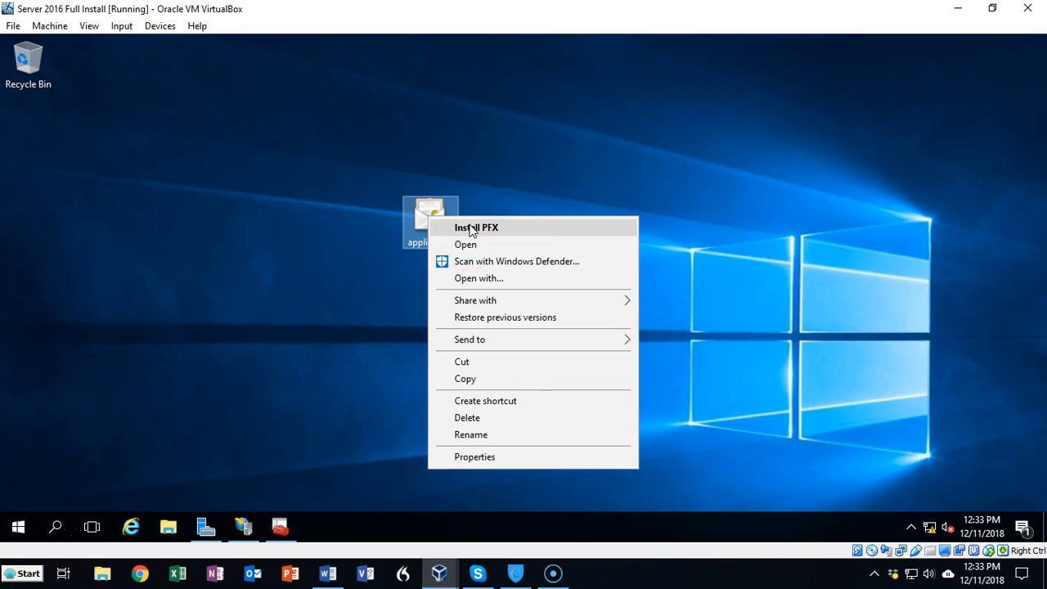
{"action": "left_click", "coordinate": [287, 302]}
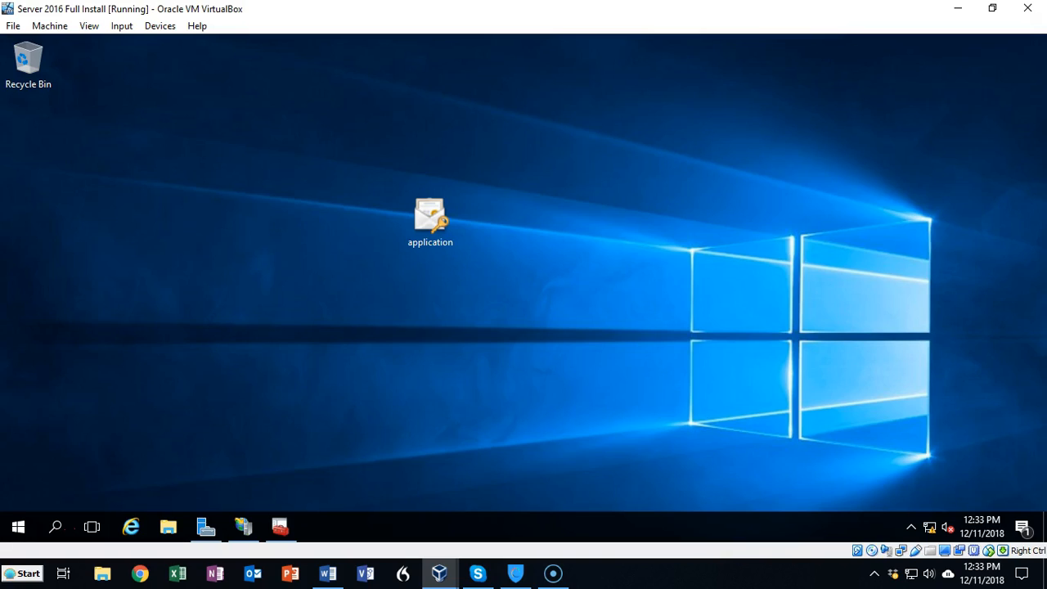
Step: Start installing the application PFX file for the current user and enter the private key password with all extended properties included
{"action": "right_click", "coordinate": [438, 214]}
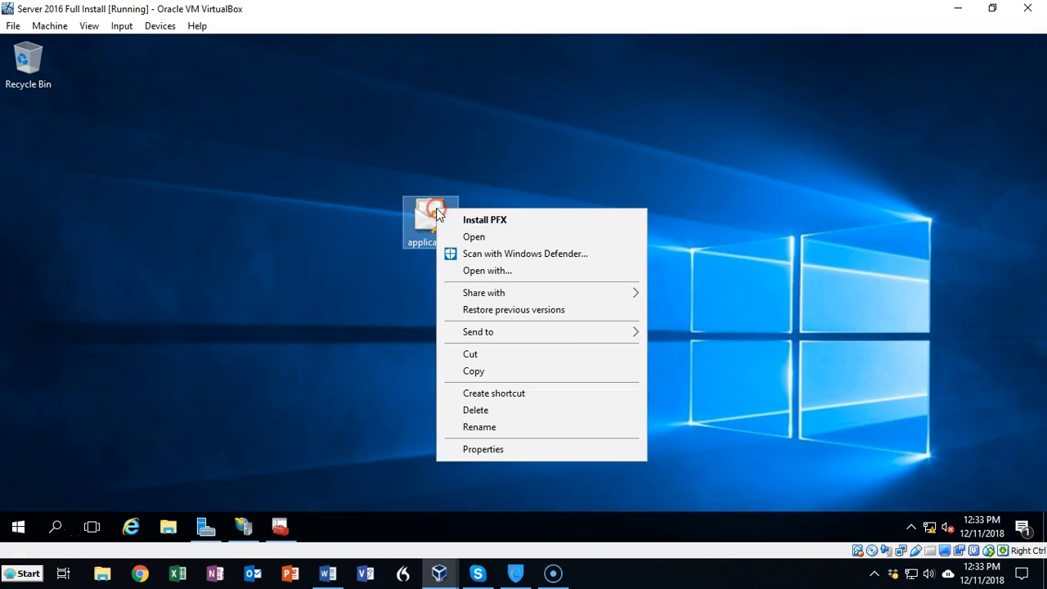
{"action": "left_click", "coordinate": [485, 221]}
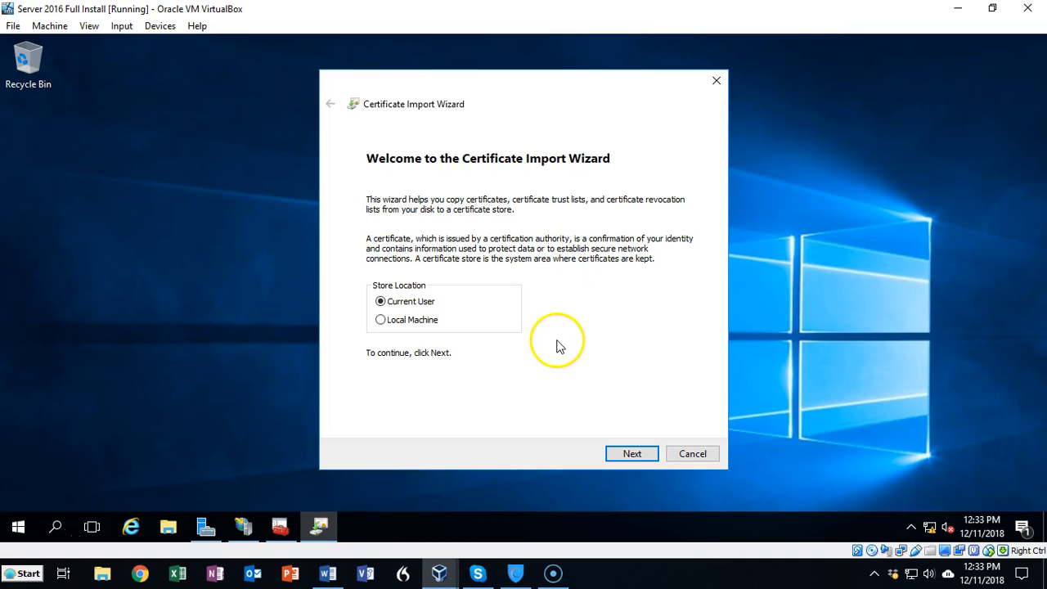
{"action": "left_click", "coordinate": [630, 453]}
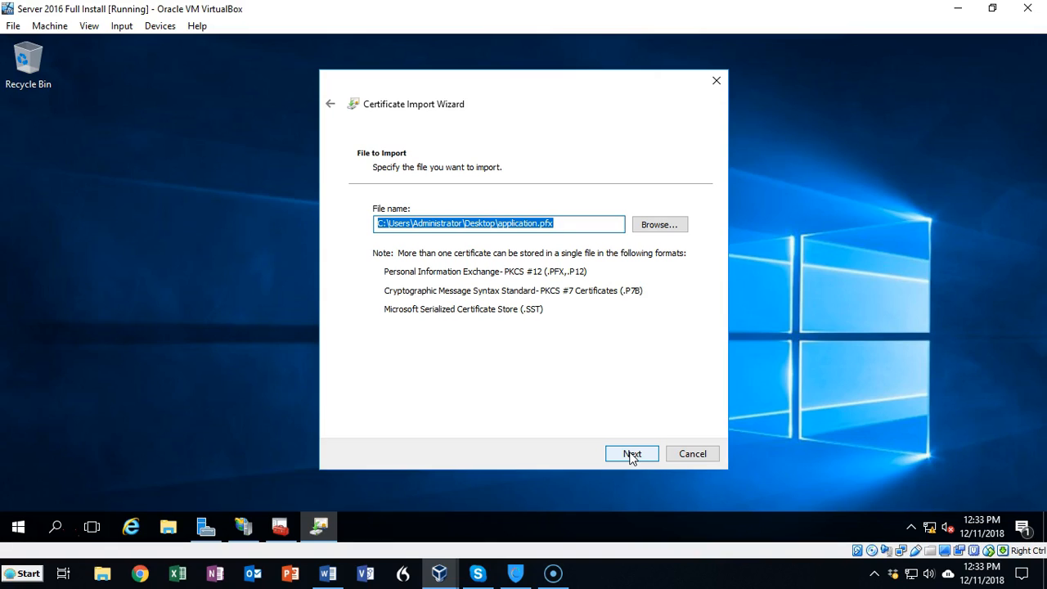
{"action": "left_click", "coordinate": [632, 455]}
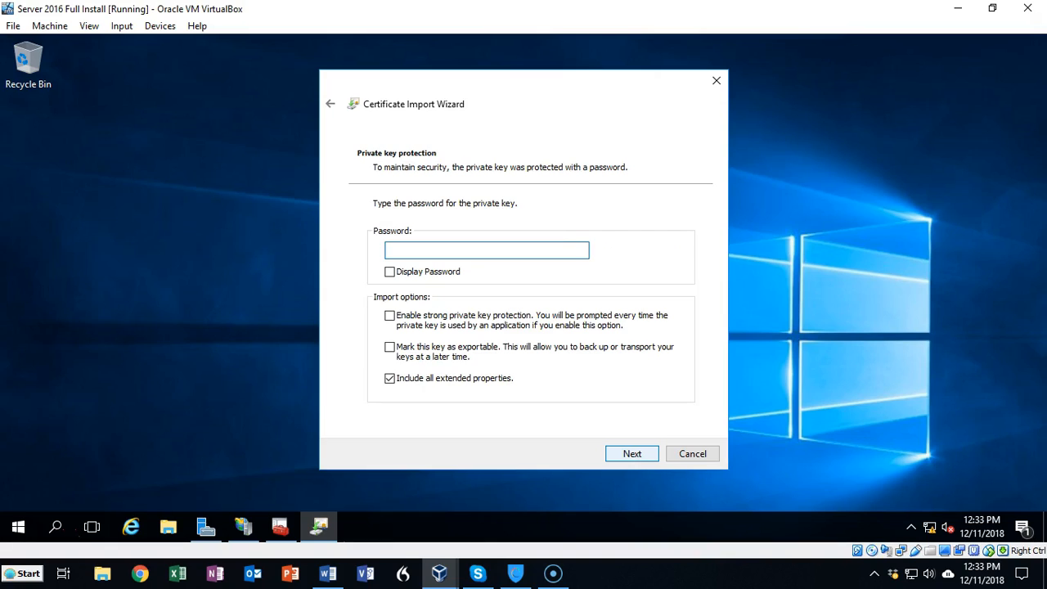
{"action": "left_click", "coordinate": [629, 454]}
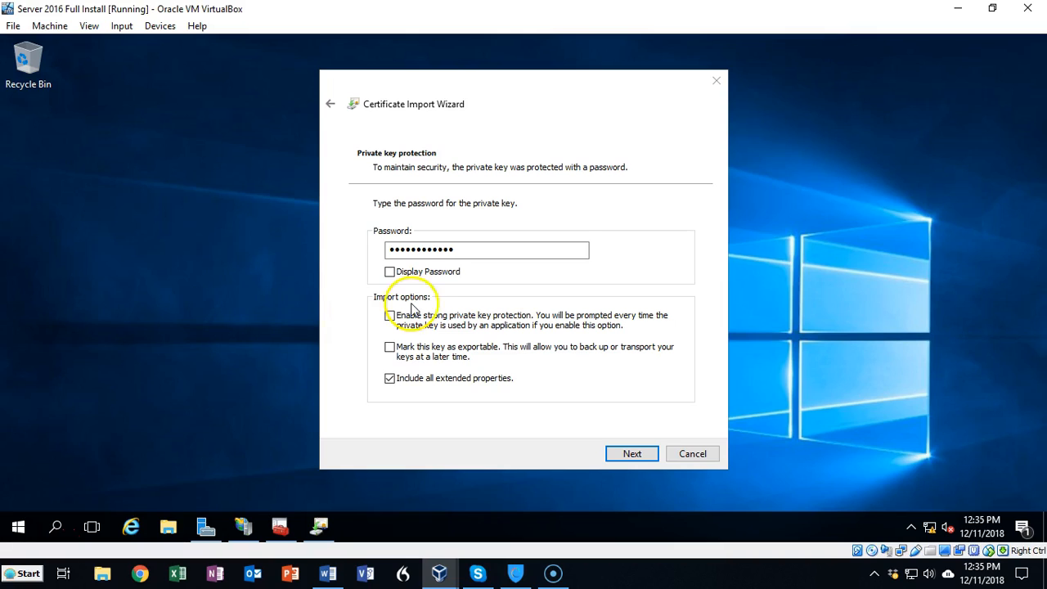
{"action": "left_click", "coordinate": [640, 451]}
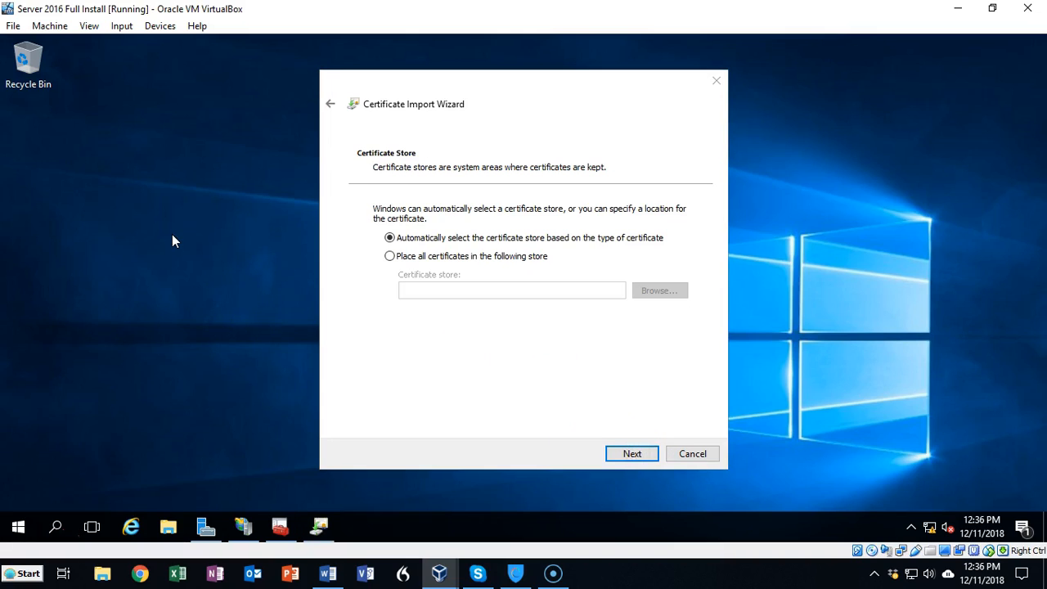
Step: Place all imported certificates in the Trusted Root Certification Authorities store and proceed to the import summary
{"action": "left_click", "coordinate": [390, 257]}
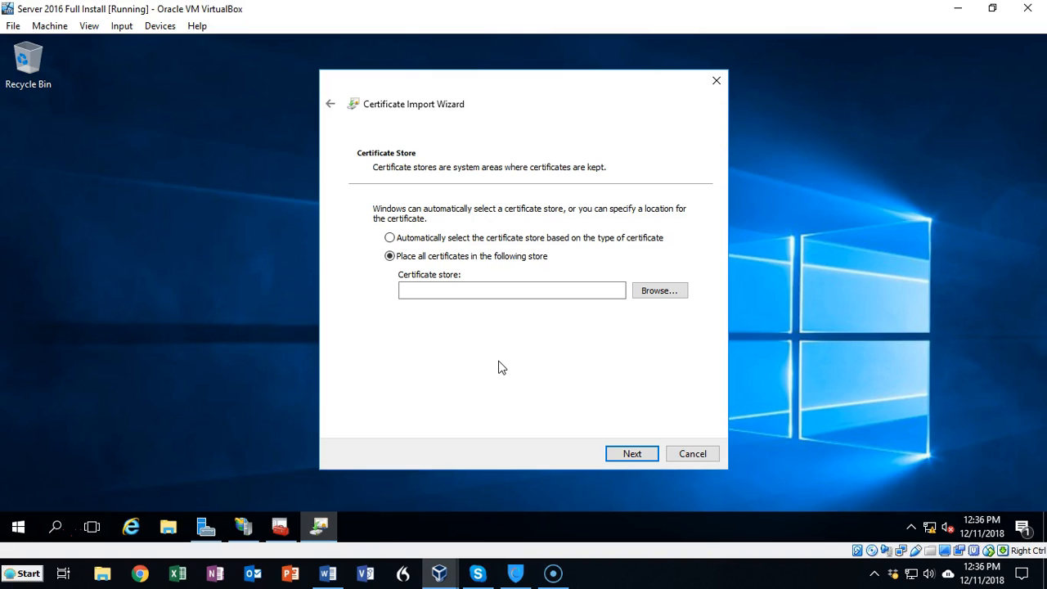
{"action": "left_click", "coordinate": [661, 293]}
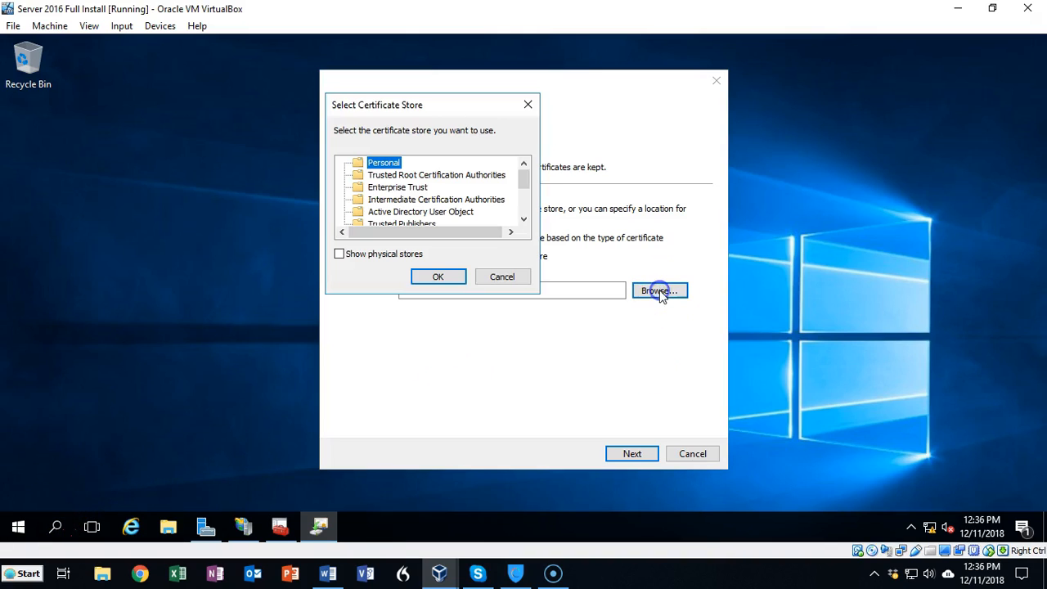
{"action": "left_click", "coordinate": [439, 178]}
{"action": "left_click", "coordinate": [439, 179]}
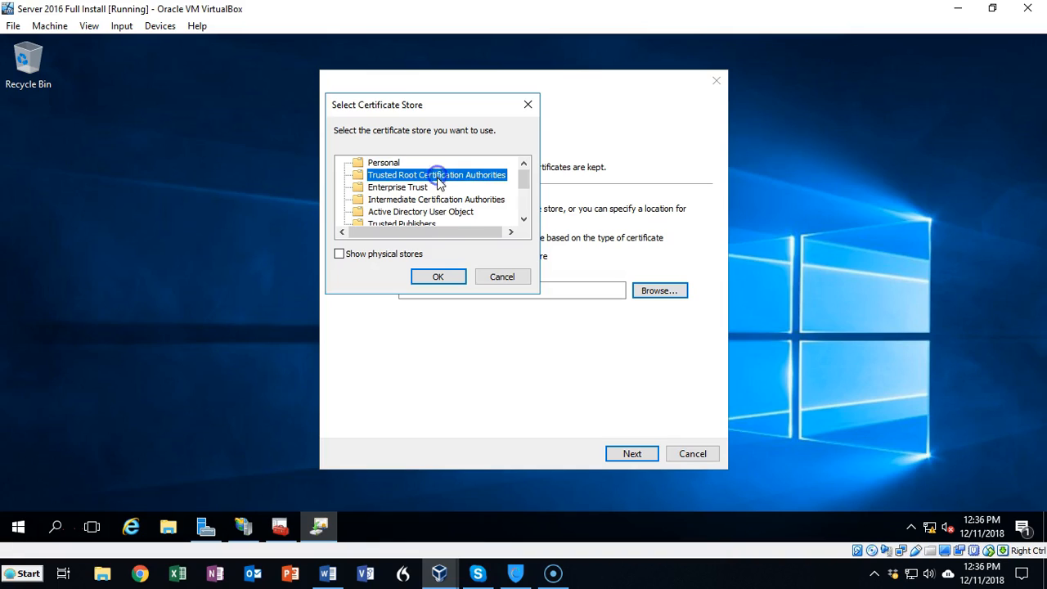
{"action": "left_click", "coordinate": [437, 276]}
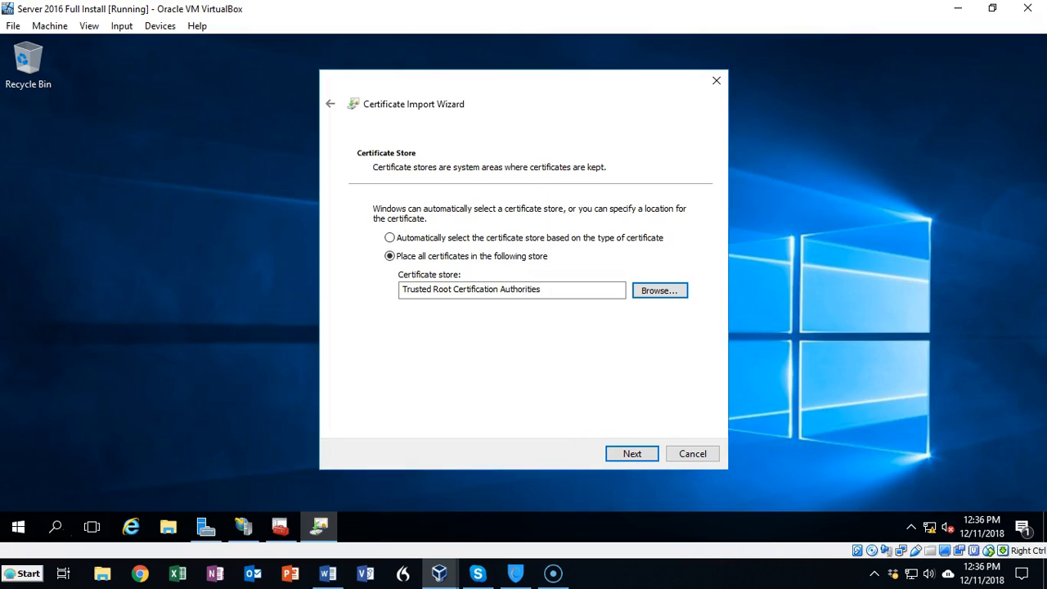
{"action": "left_click", "coordinate": [628, 455]}
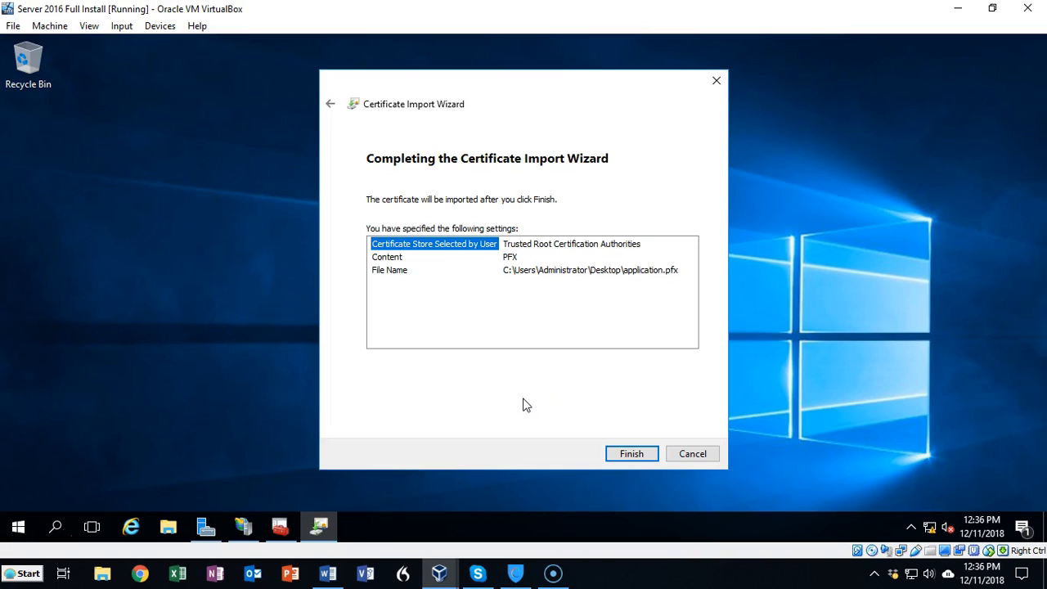
{"action": "key", "text": "alt+Tab"}
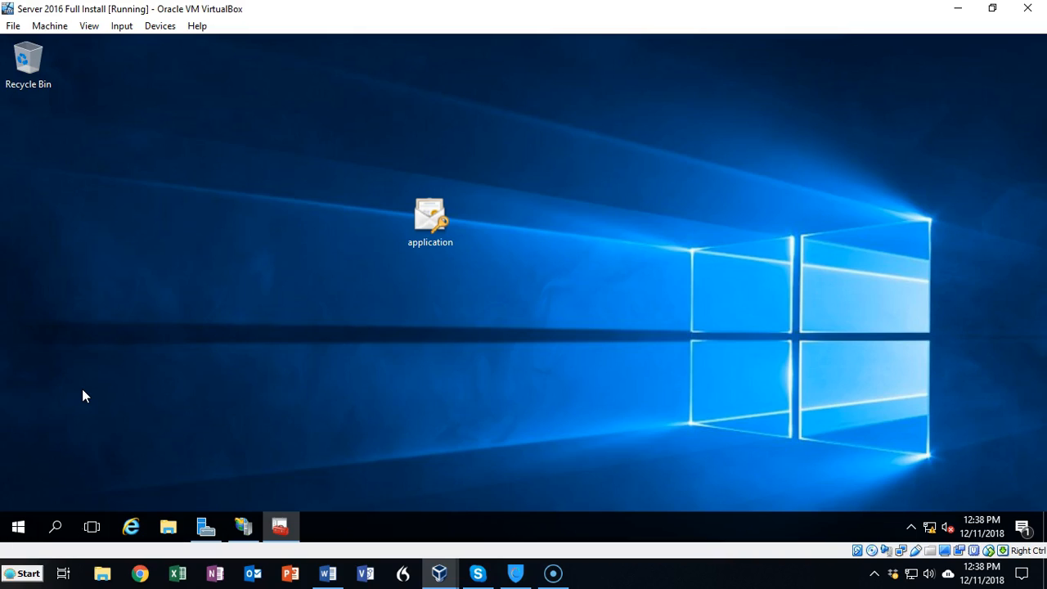
{"action": "left_click", "coordinate": [80, 369]}
{"action": "left_click", "coordinate": [43, 418]}
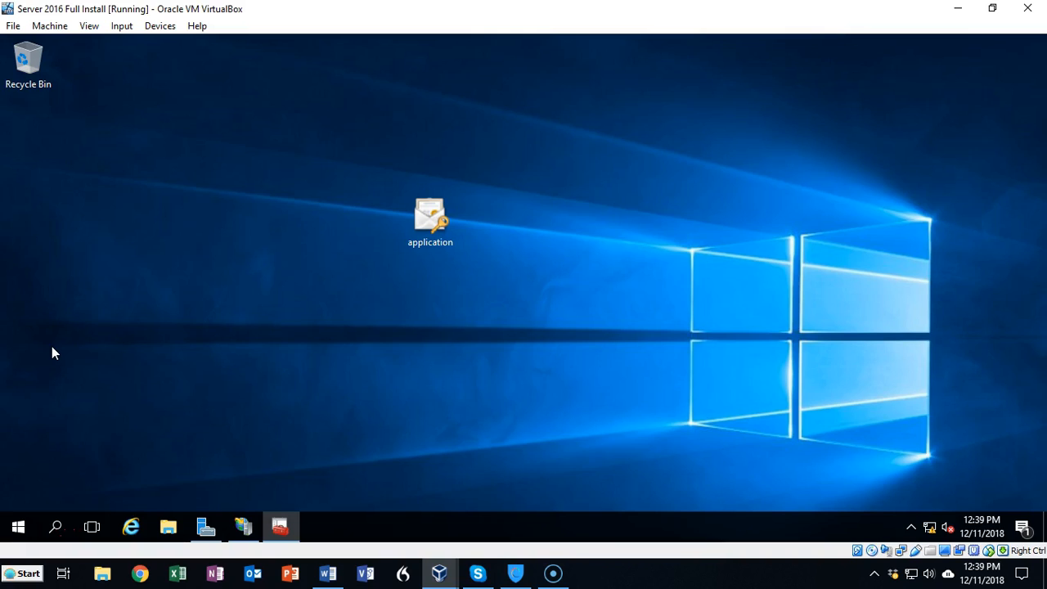
Step: Switch to the lab document in Word and view the instructions for importing the self-signed certificate to the client machine
{"action": "key", "text": "alt+Tab"}
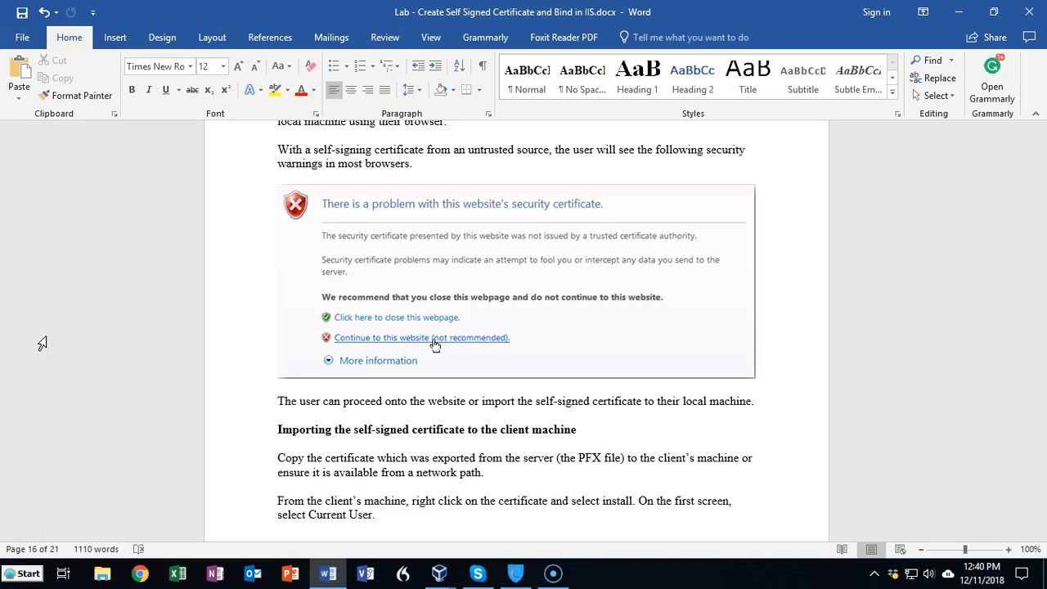
{"action": "left_click", "coordinate": [64, 380]}
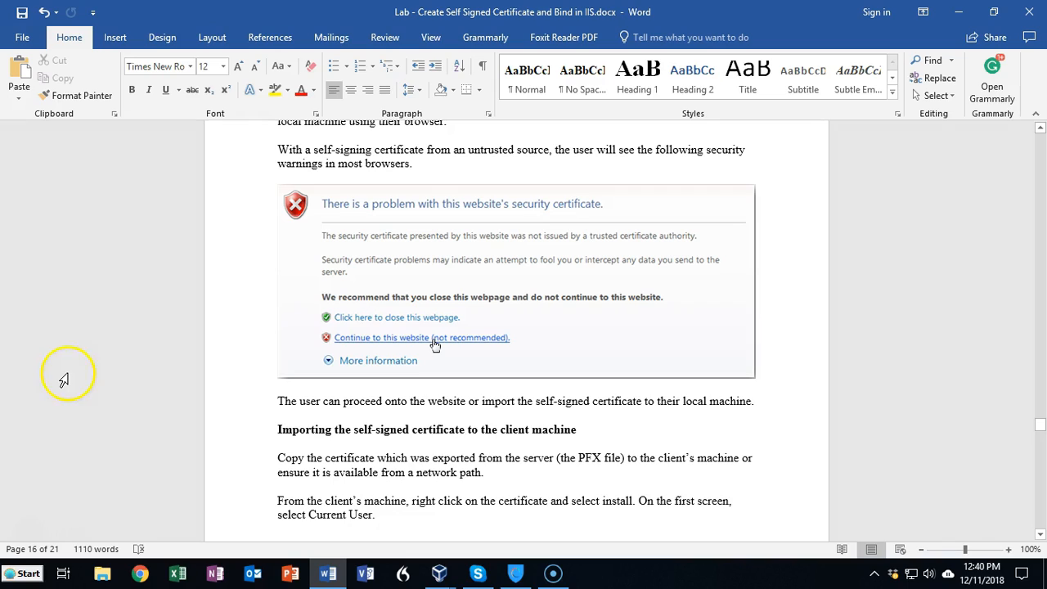